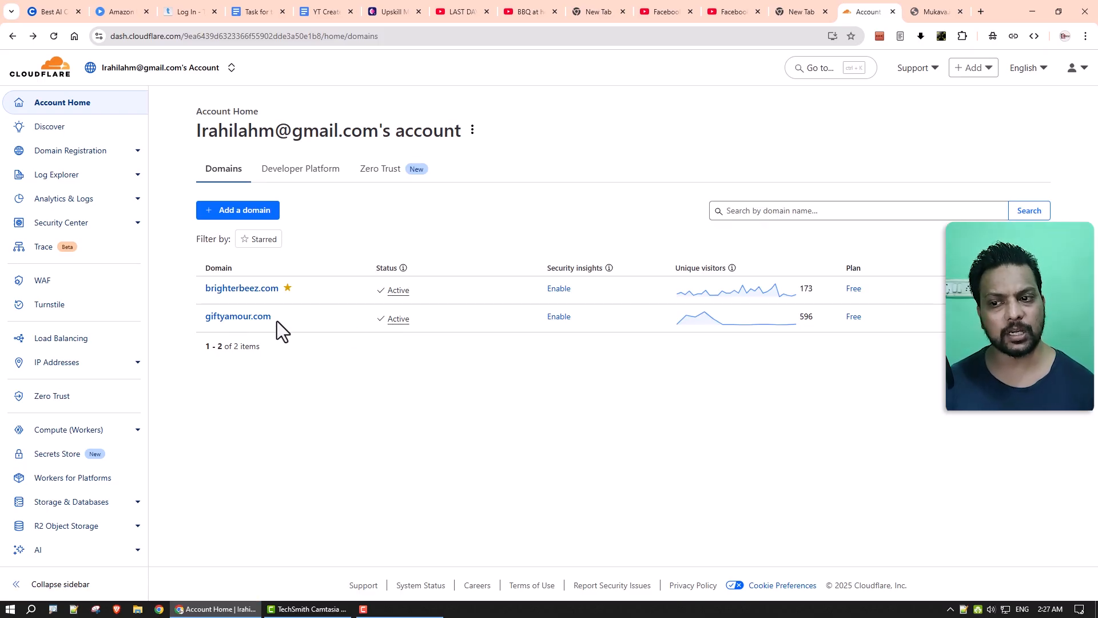
Select giftyamour.com in the Cloudflare domain list, then switch to the AmbitionHost client area.
left_click_drag(277, 320, 210, 314)
key("ctrl+c")
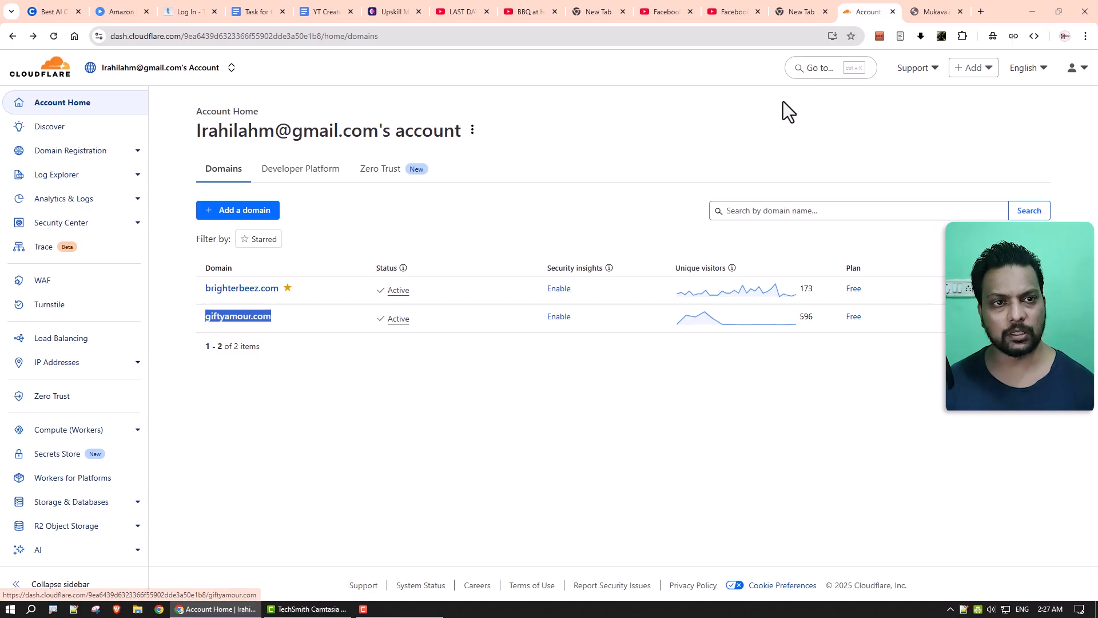
left_click(923, 13)
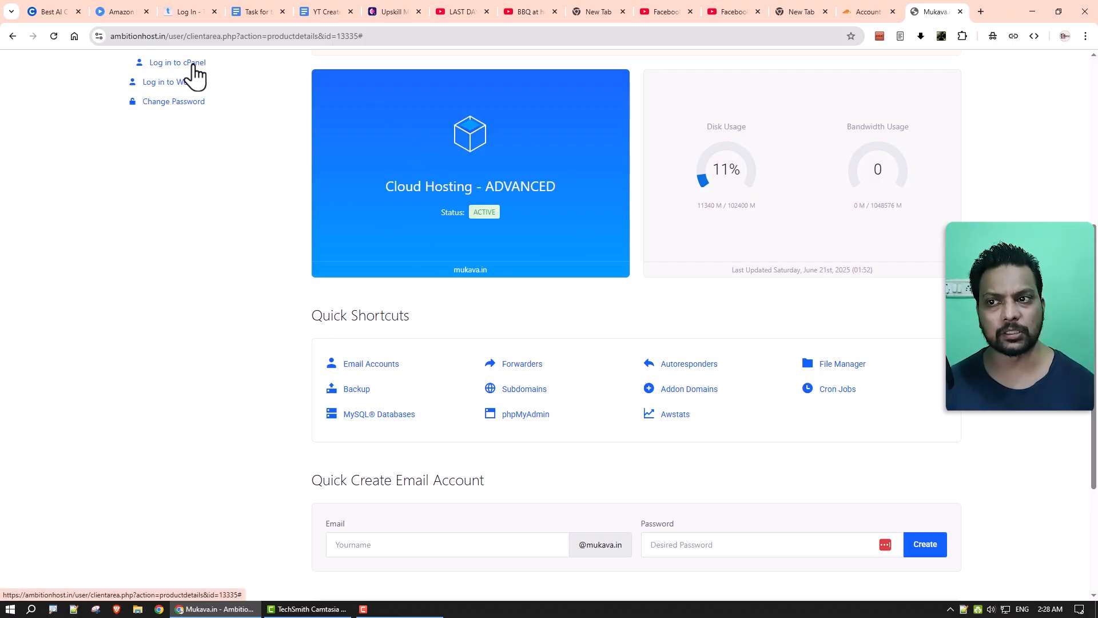
Open cPanel for the mukava.in hosting account in a new browser tab.
right_click(195, 64)
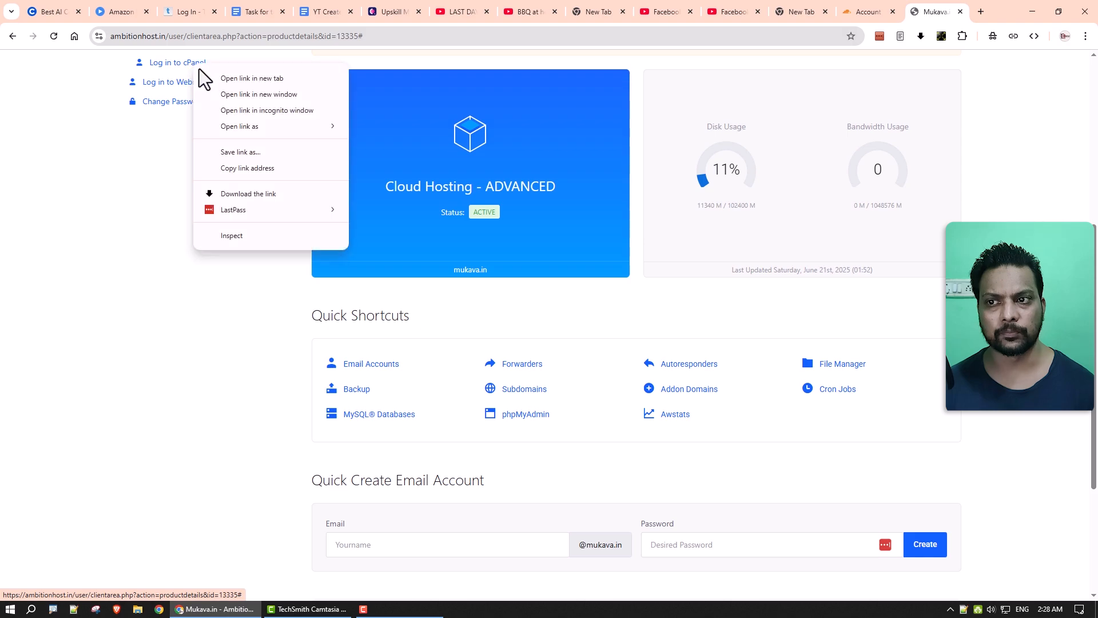
left_click(207, 77)
left_click(923, 12)
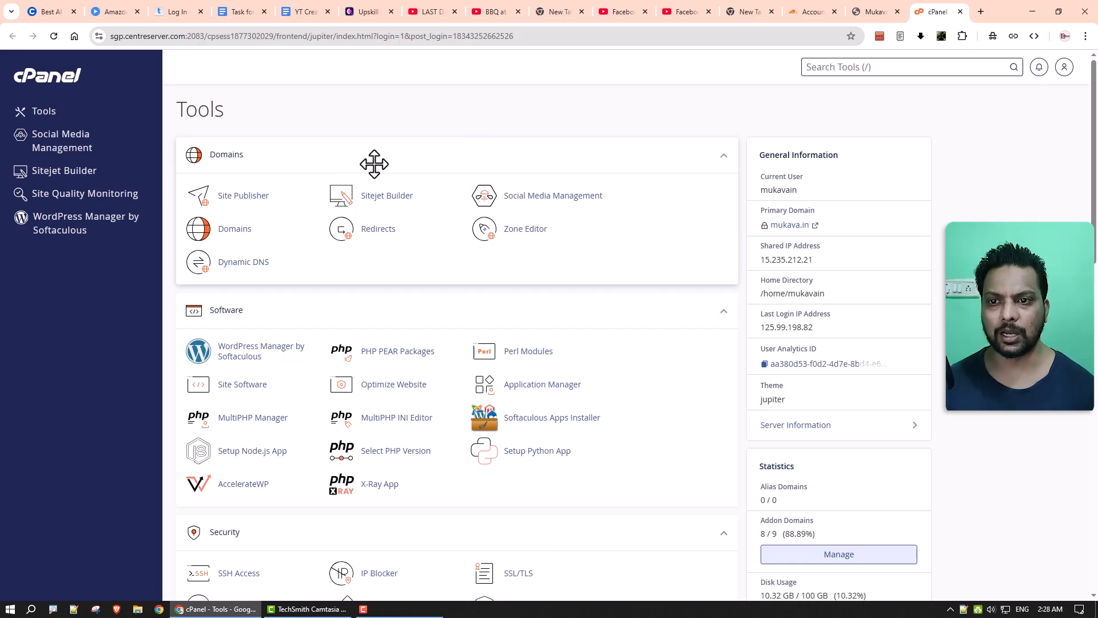
Create giftyamour.com as a new cPanel domain with a matching document root.
left_click_drag(373, 162, 263, 208)
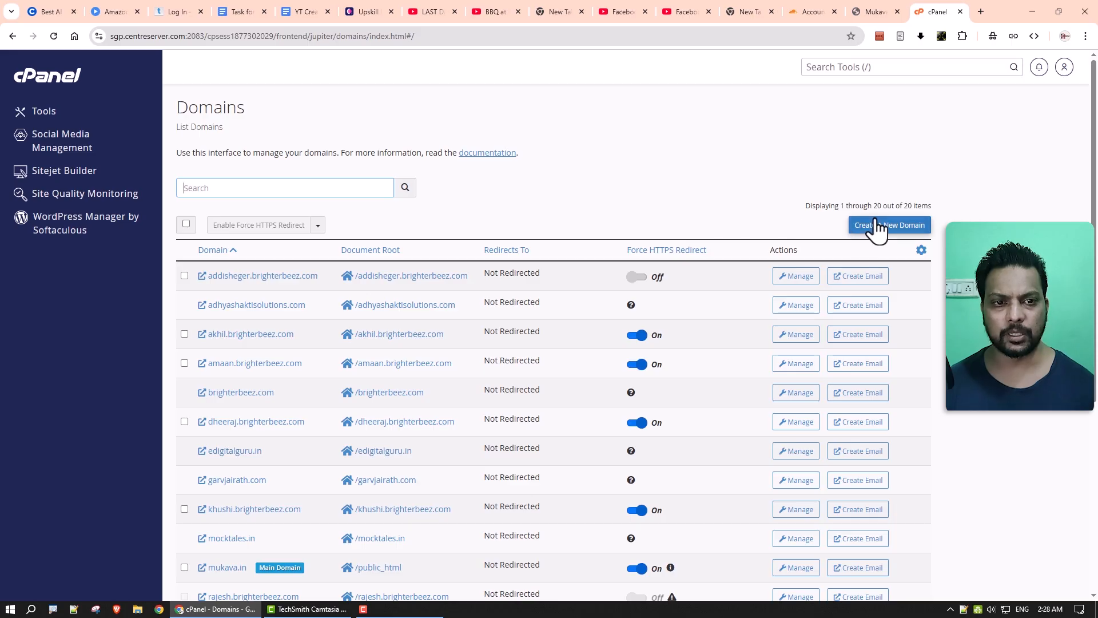
left_click(881, 230)
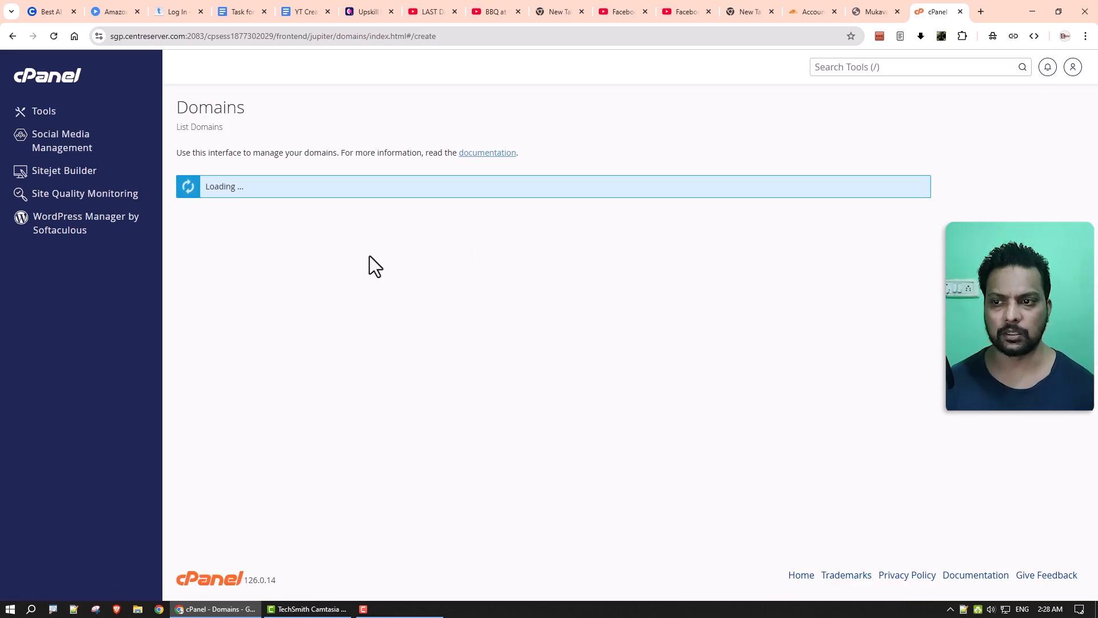
key("ctrl+v")
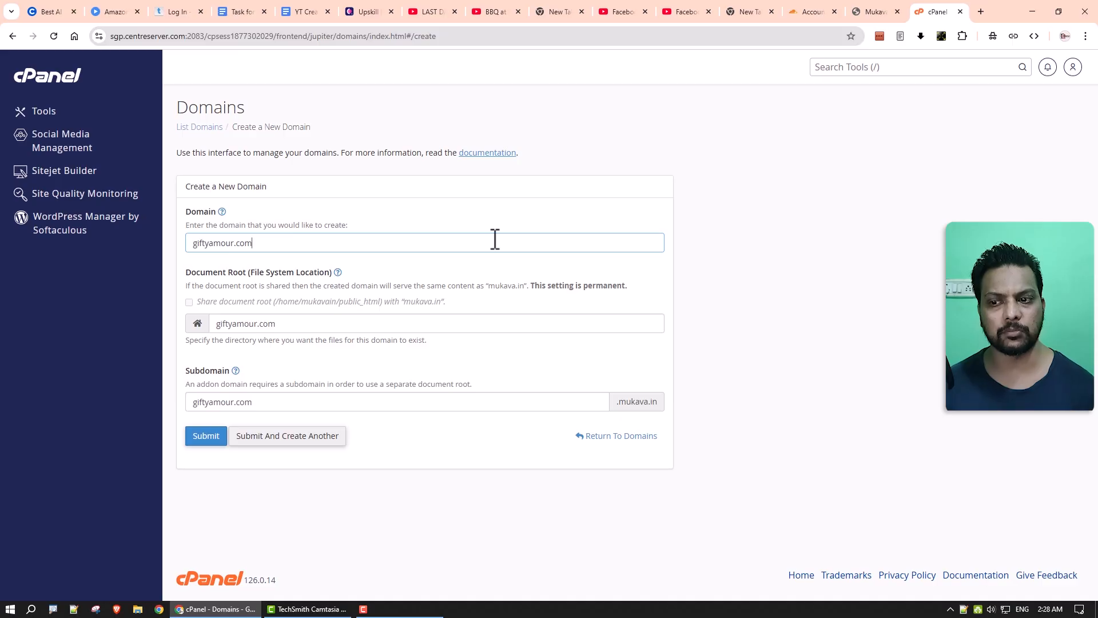
left_click(204, 442)
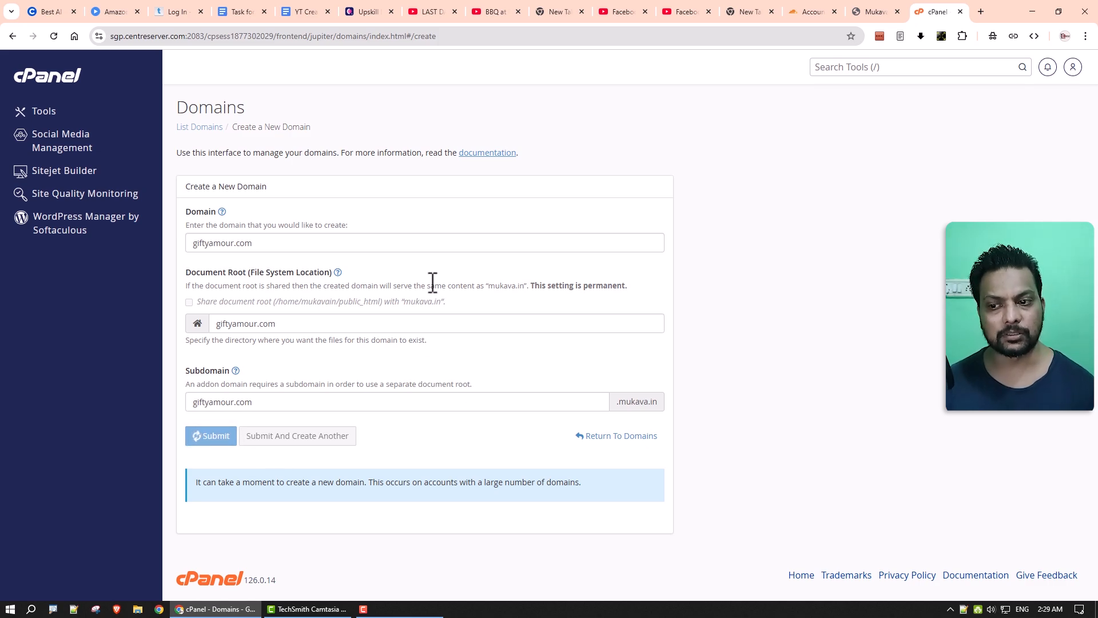
Open giftyamour.com's DNS records in Cloudflare and select the A record's IP address.
left_click(807, 16)
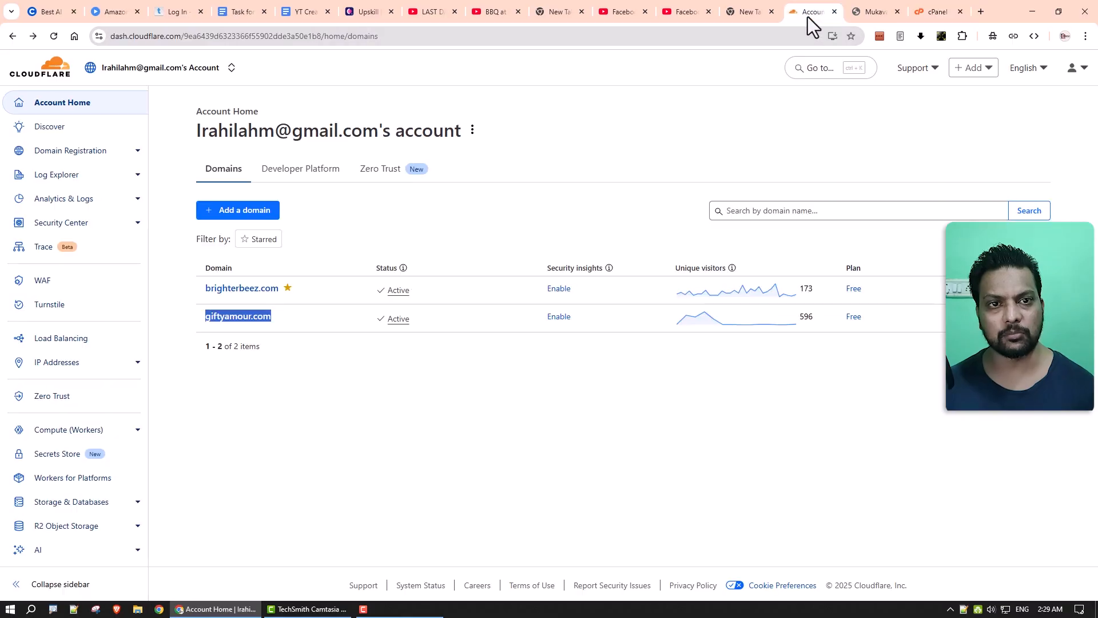
left_click(246, 329)
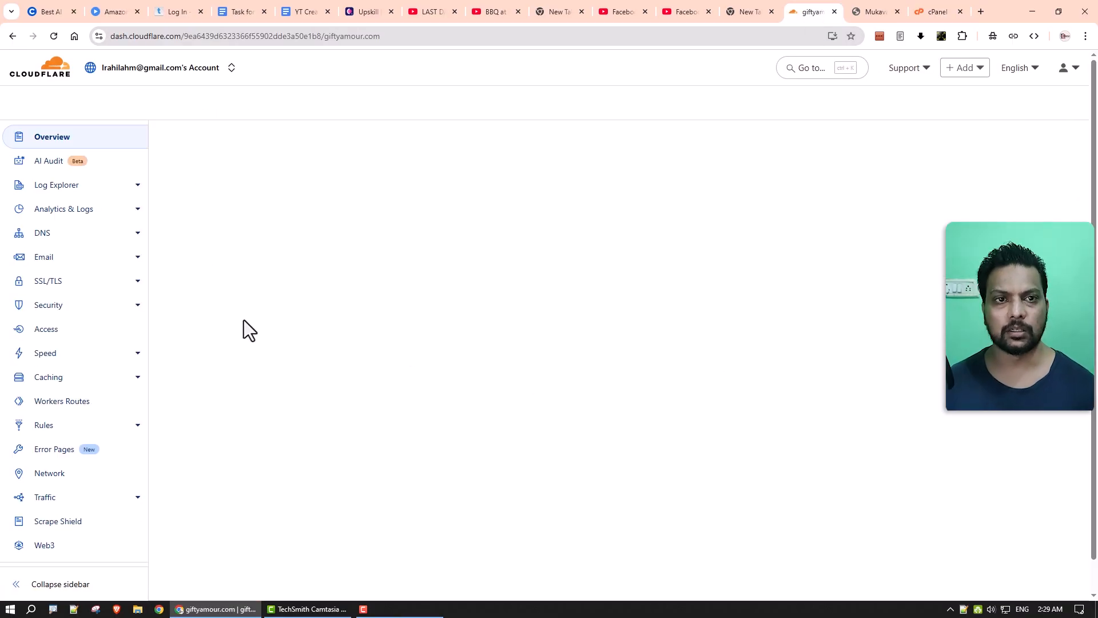
left_click(45, 240)
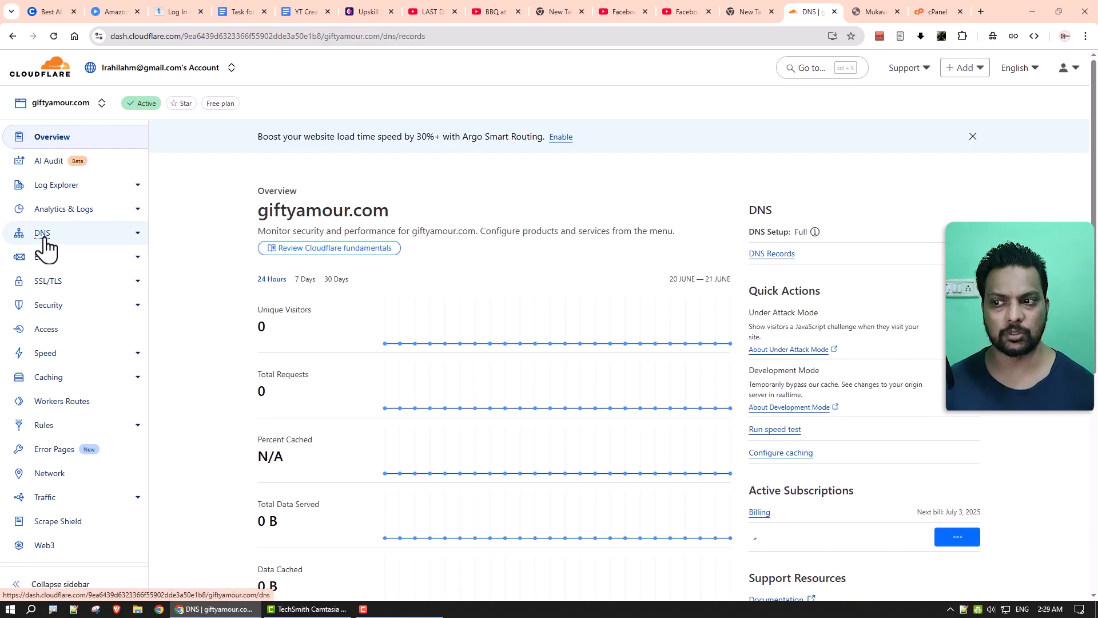
scroll(232, 410, "down", 3)
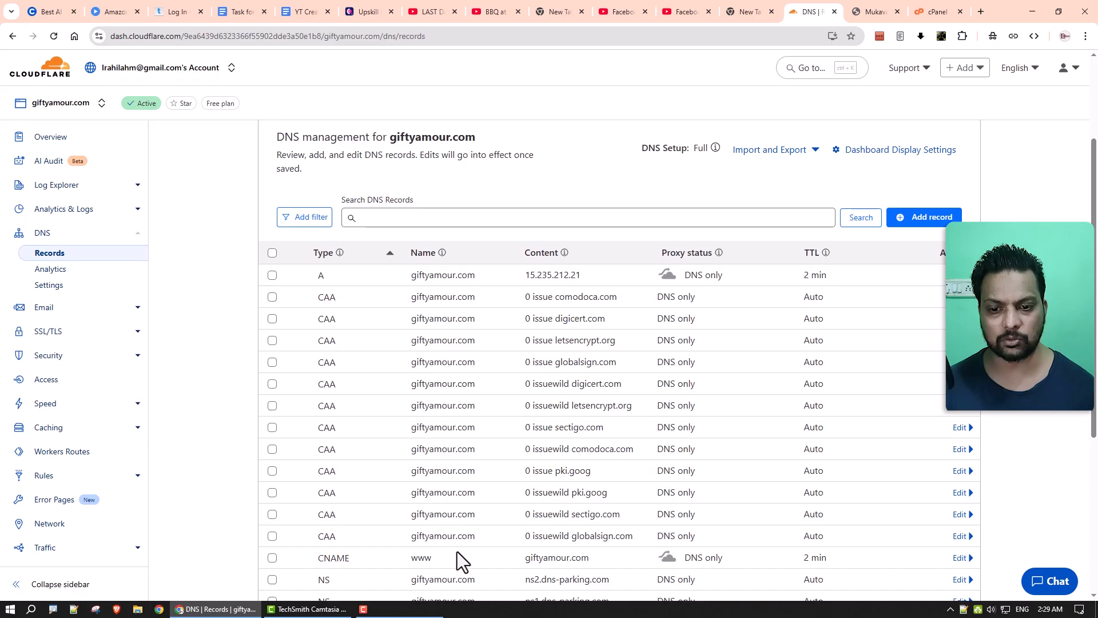
left_click_drag(526, 274, 585, 276)
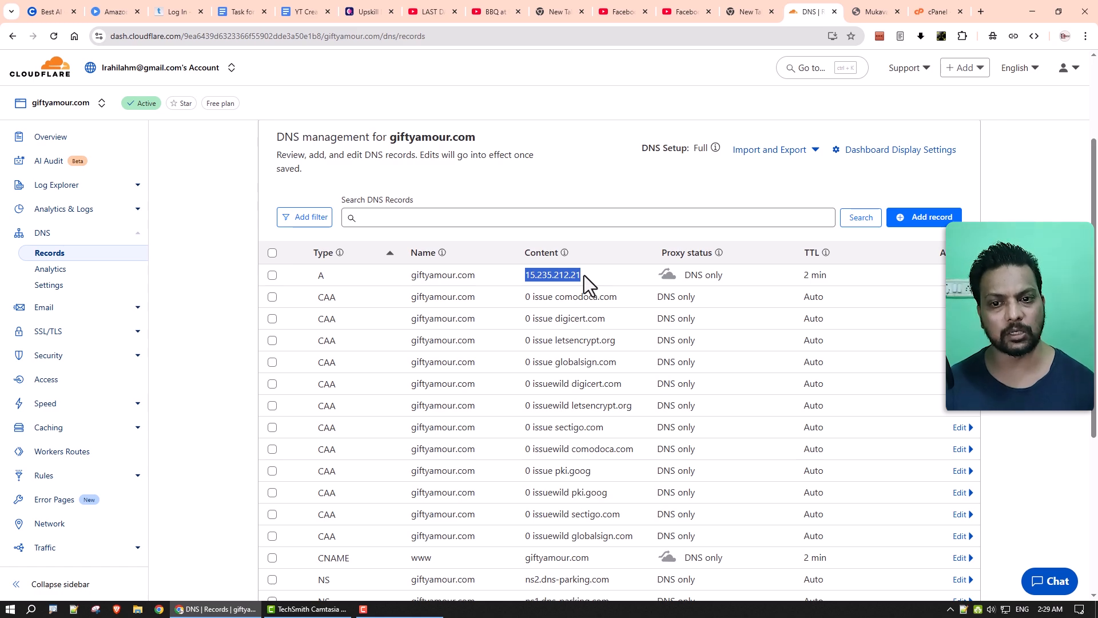
Edit the giftyamour.com A record and clear its old IPv4 address.
left_click(872, 8)
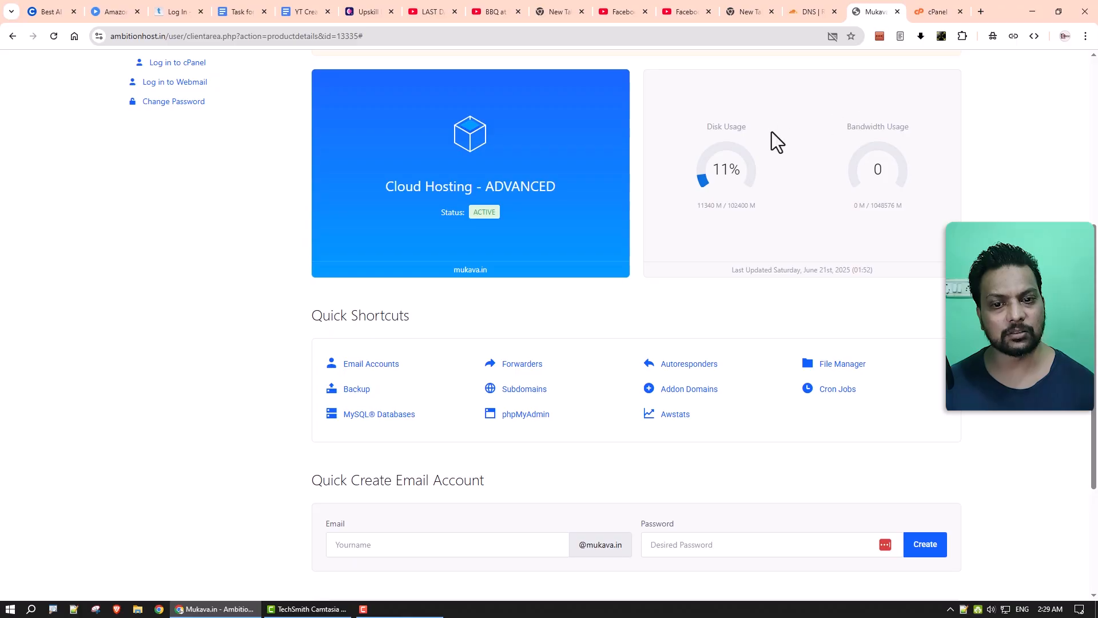
left_click(930, 8)
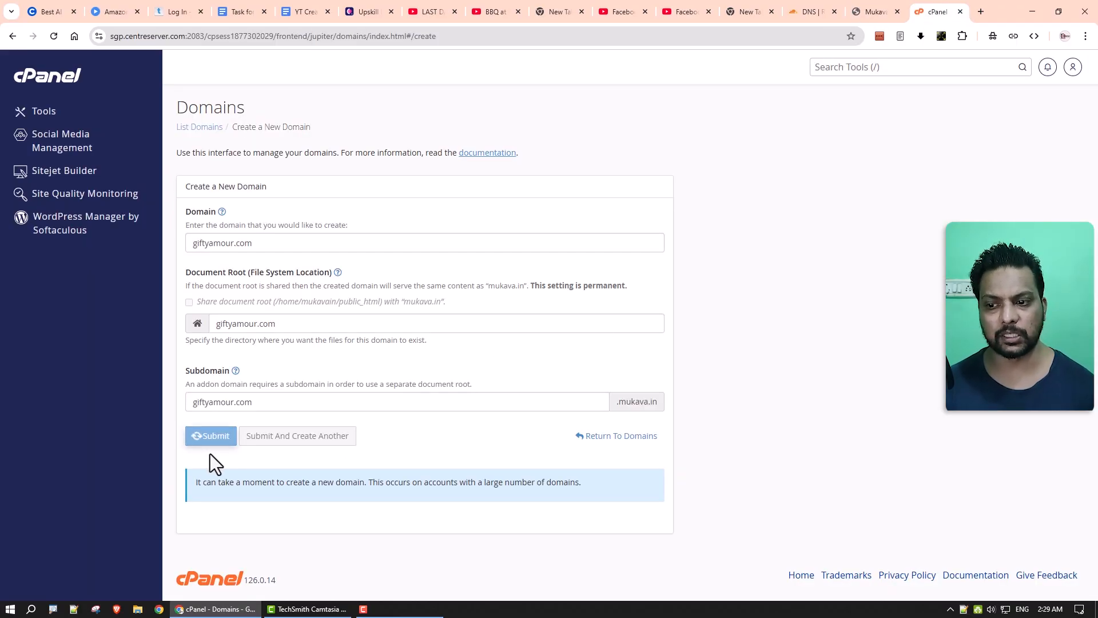
left_click(823, 11)
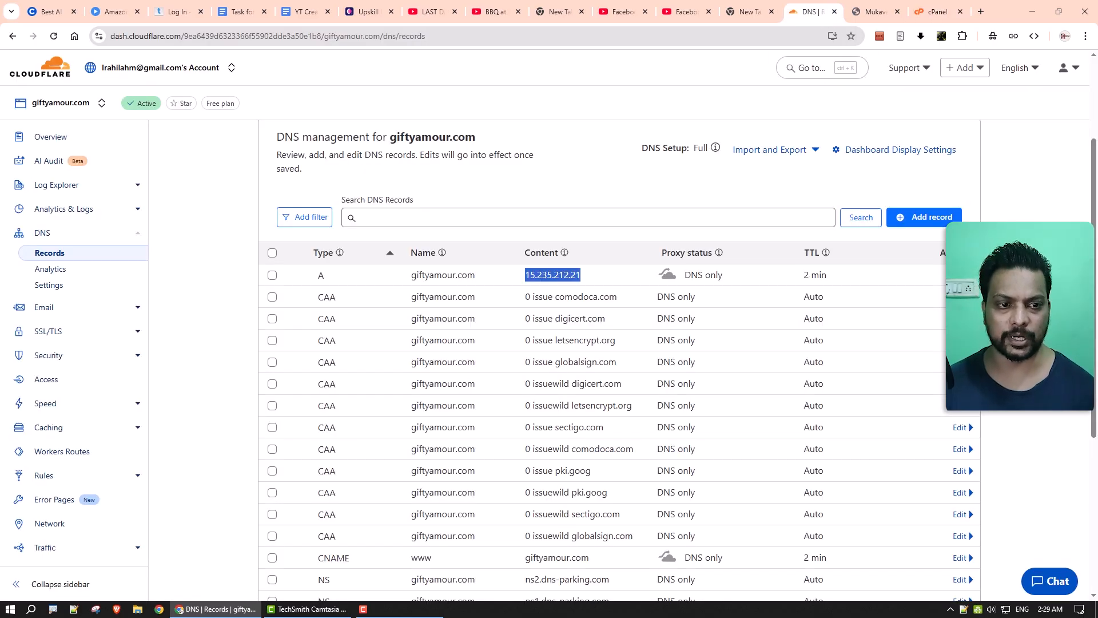
left_click(960, 275)
triple_click(618, 326)
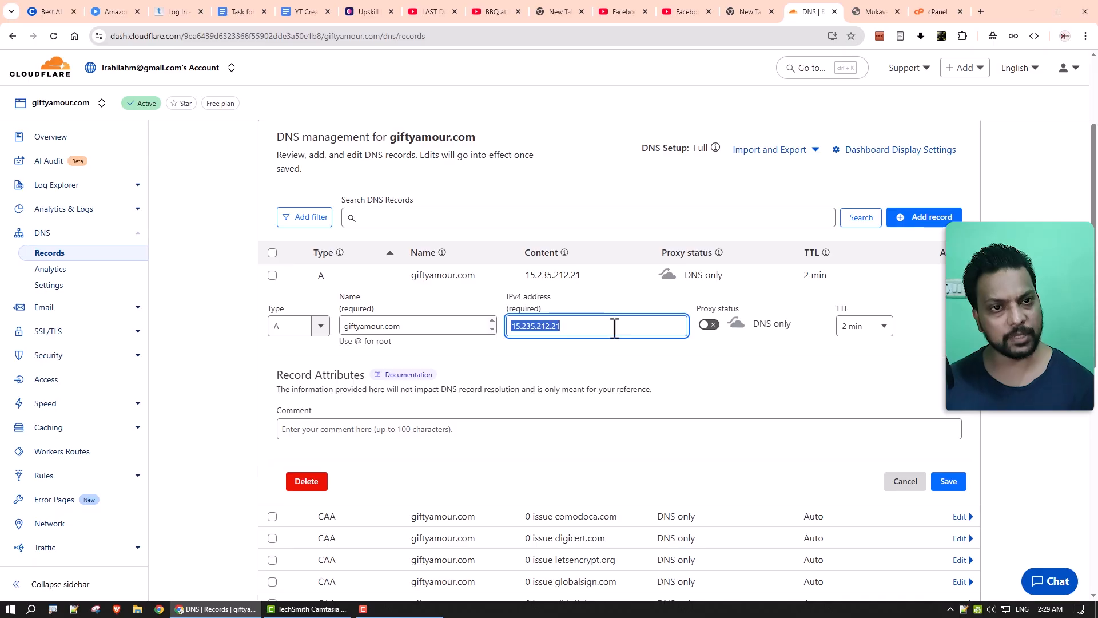
key("BackSpace")
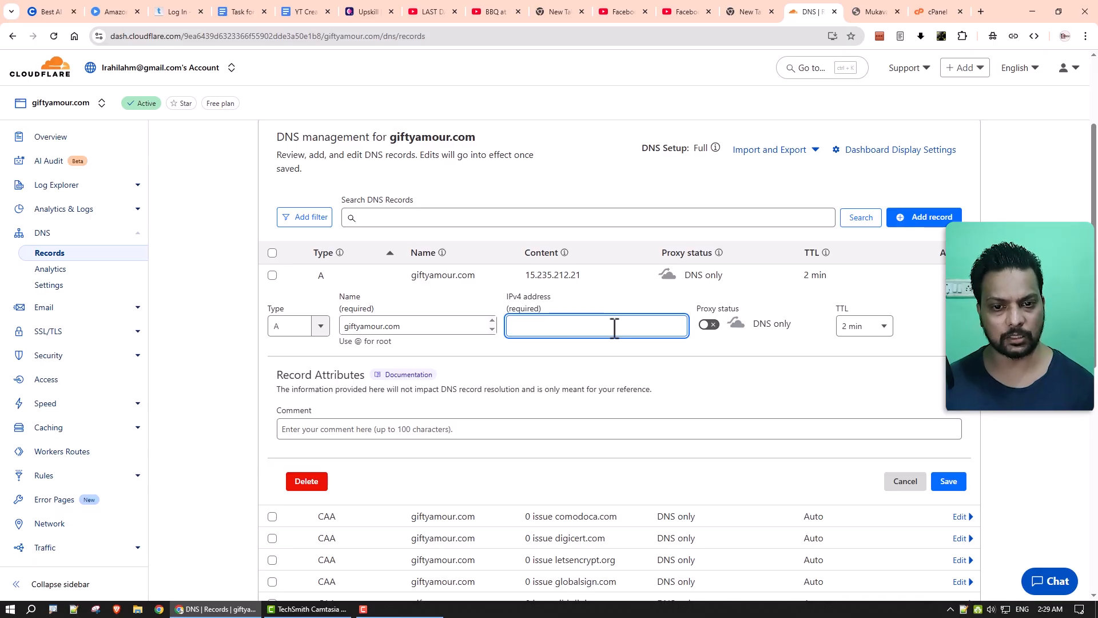
left_click(924, 14)
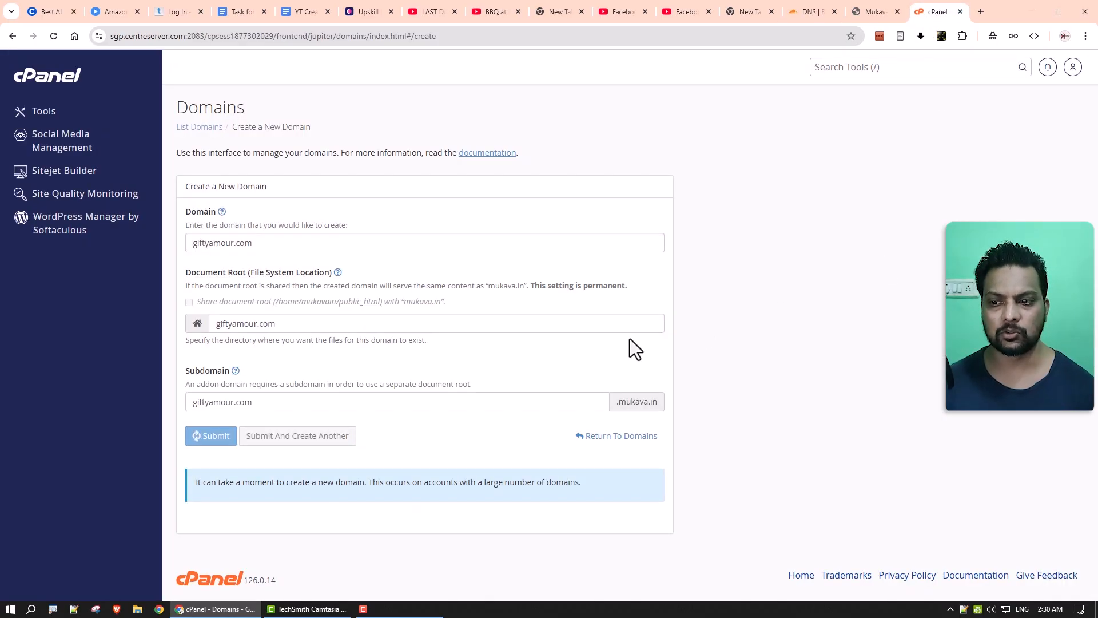
Copy cPanel's shared IP address 15.235.212.21 from an extra home tab, then close that tab.
middle_click(57, 80)
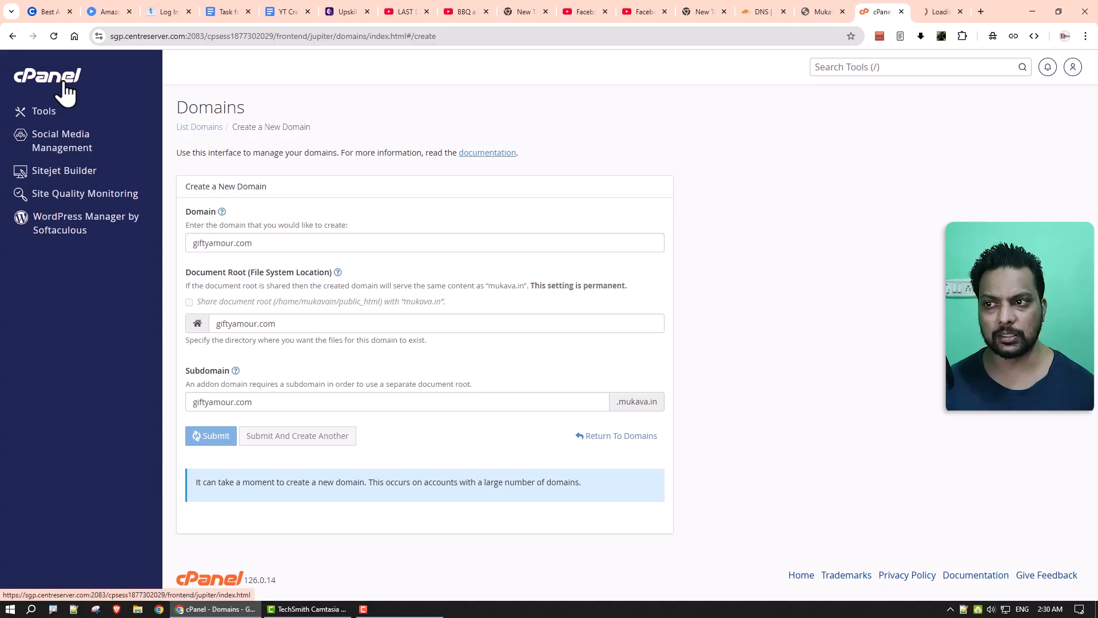
left_click(921, 15)
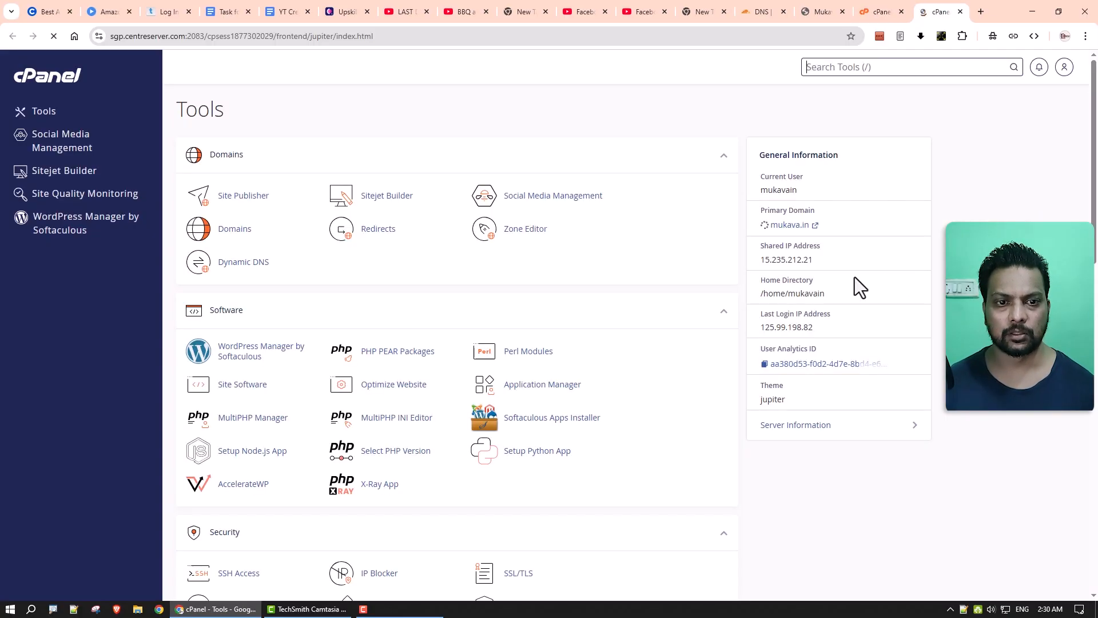
left_click_drag(812, 260, 764, 261)
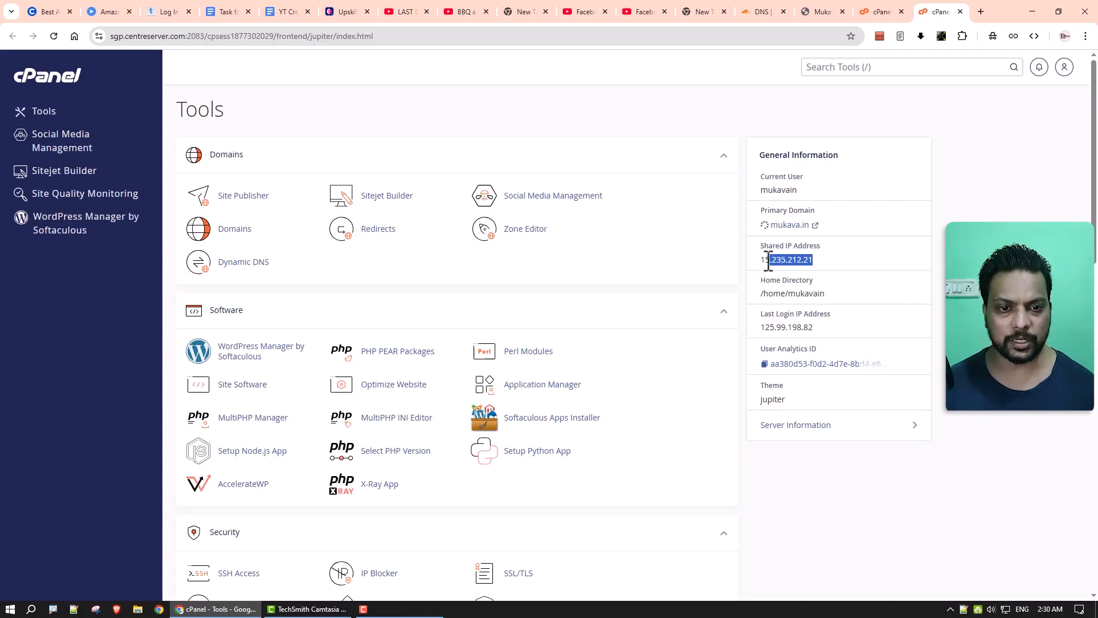
right_click(764, 261)
left_click(772, 273)
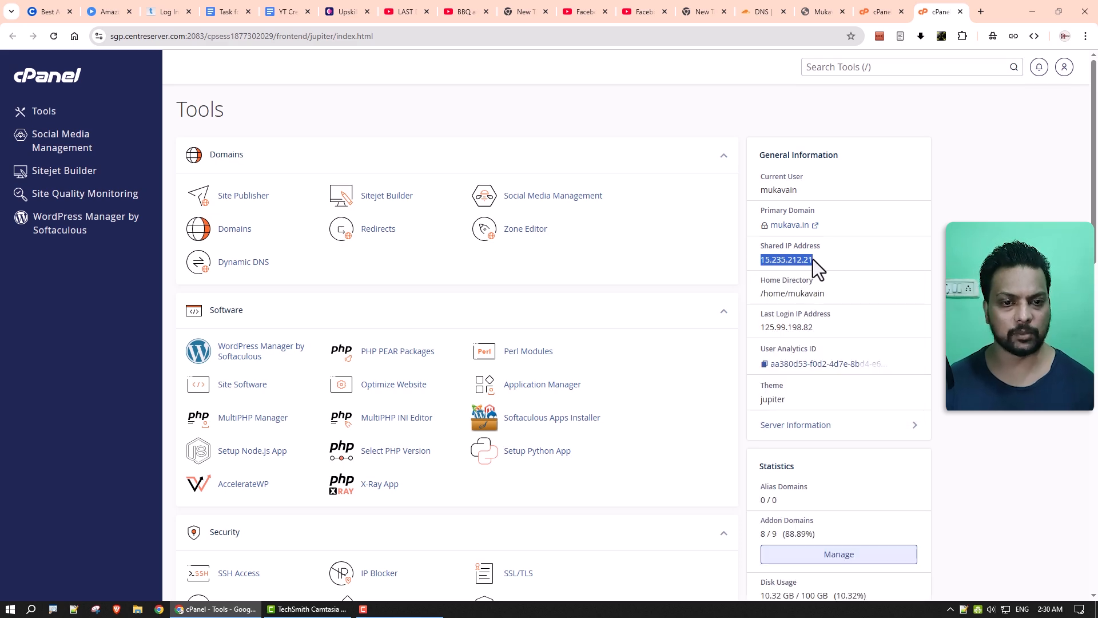
left_click(961, 12)
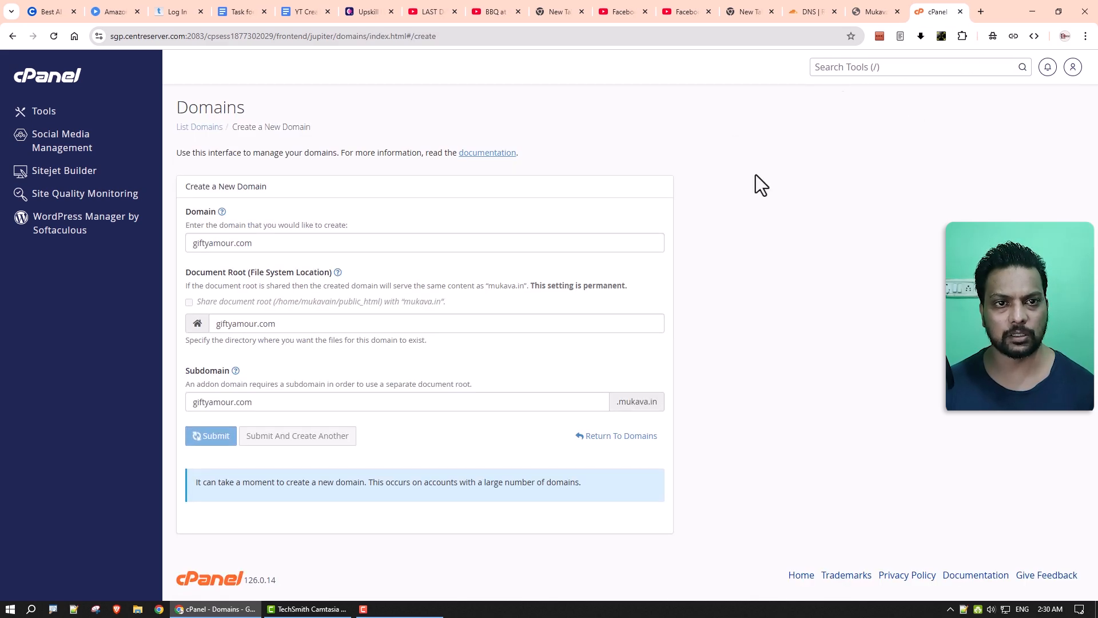
left_click(855, 16)
Point the A record to 15.235.212.21, keep TTL at 2 min, and save it.
left_click(818, 14)
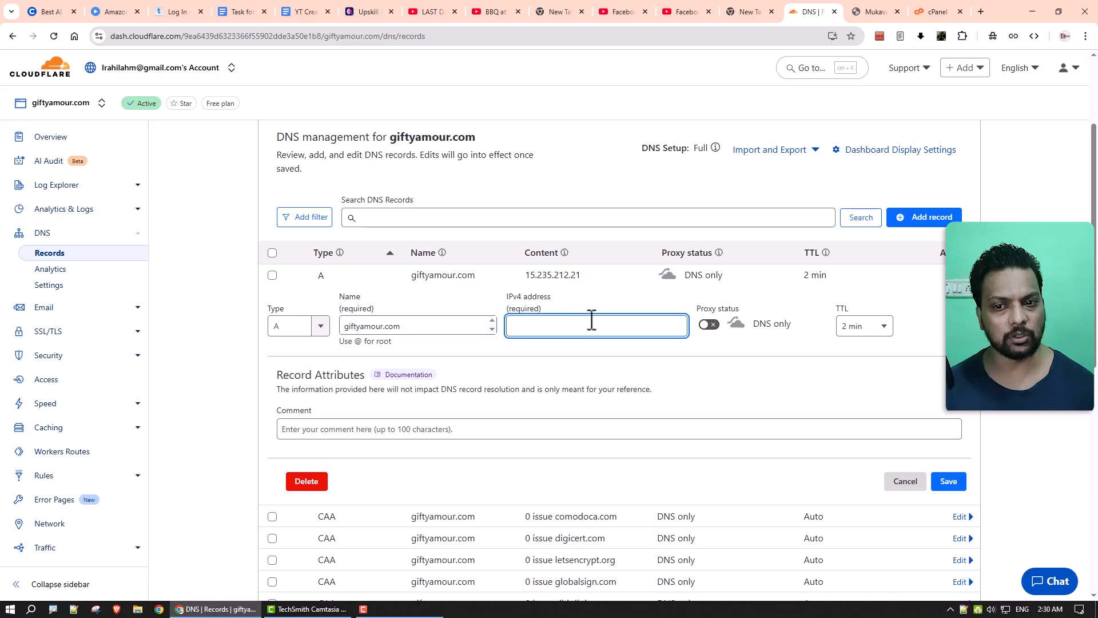
key("ctrl+v")
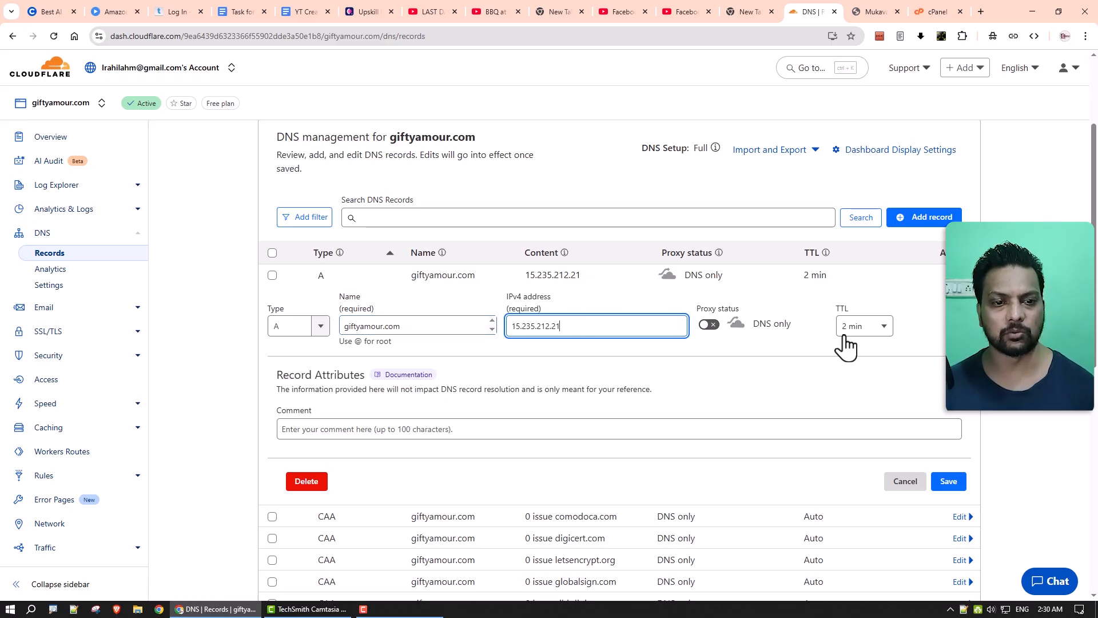
left_click(878, 330)
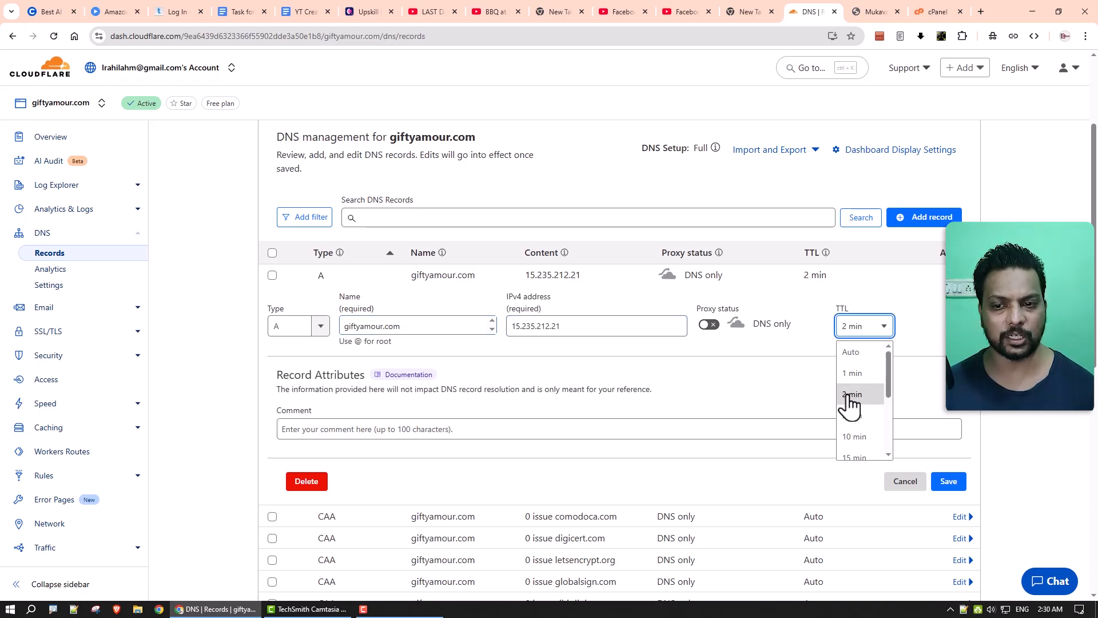
left_click(746, 389)
left_click(948, 483)
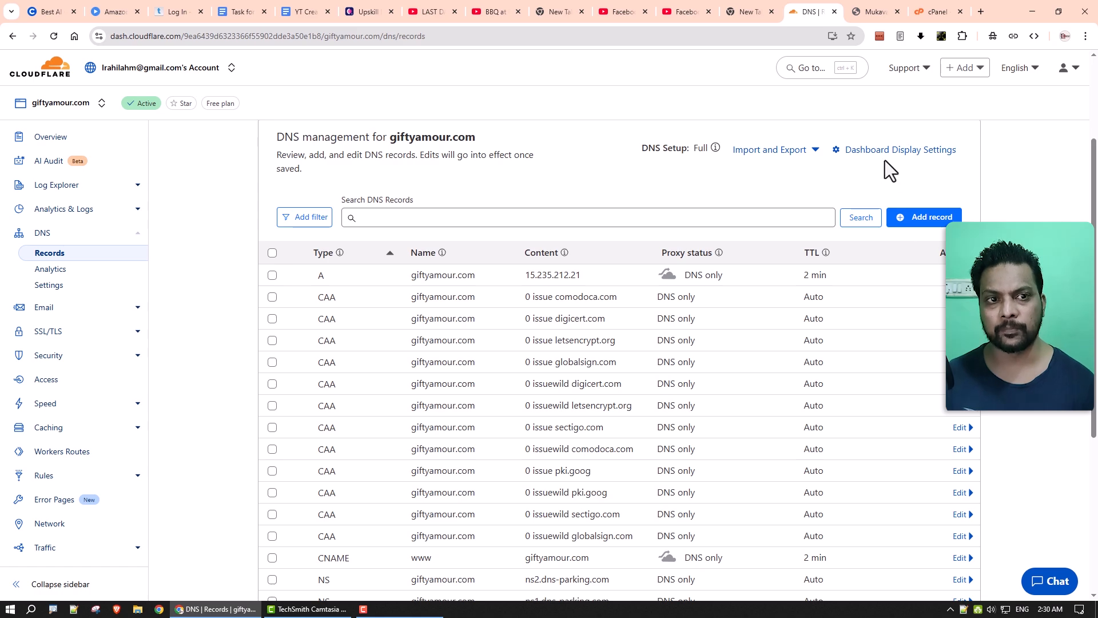
Check the Cloudflare A record IP against cPanel's giftyamour.com domain management page.
left_click(931, 12)
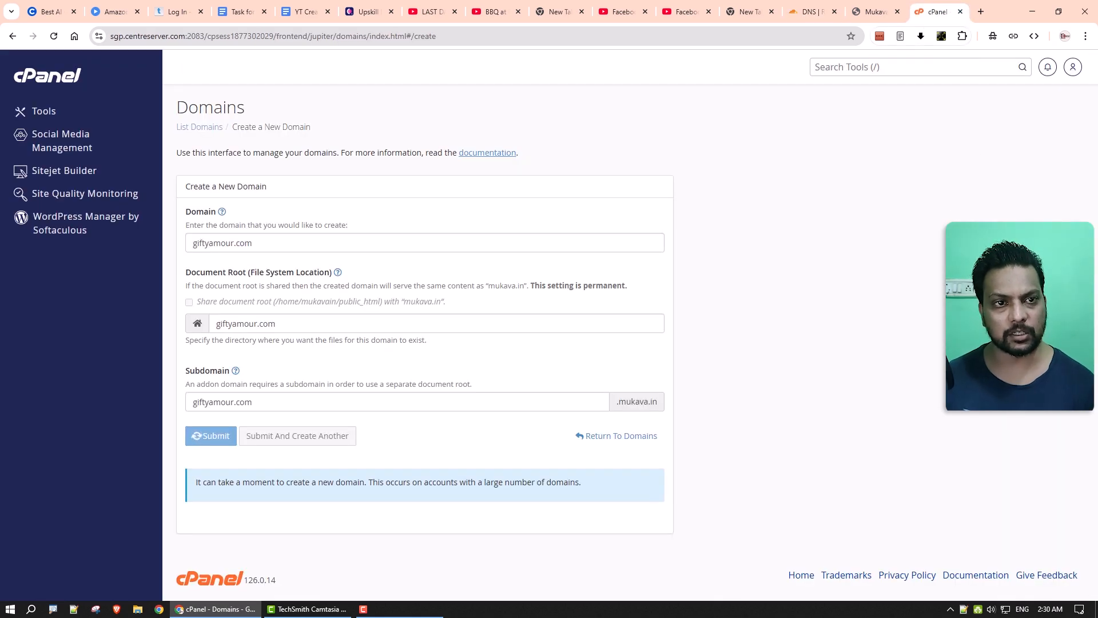
left_click(815, 17)
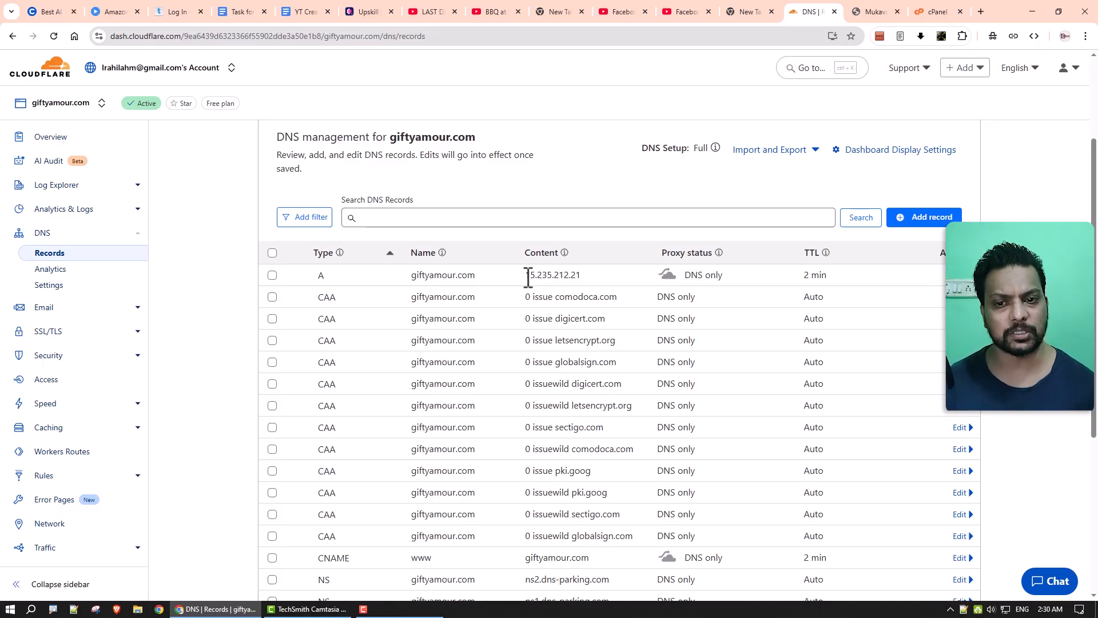
left_click_drag(527, 277, 583, 275)
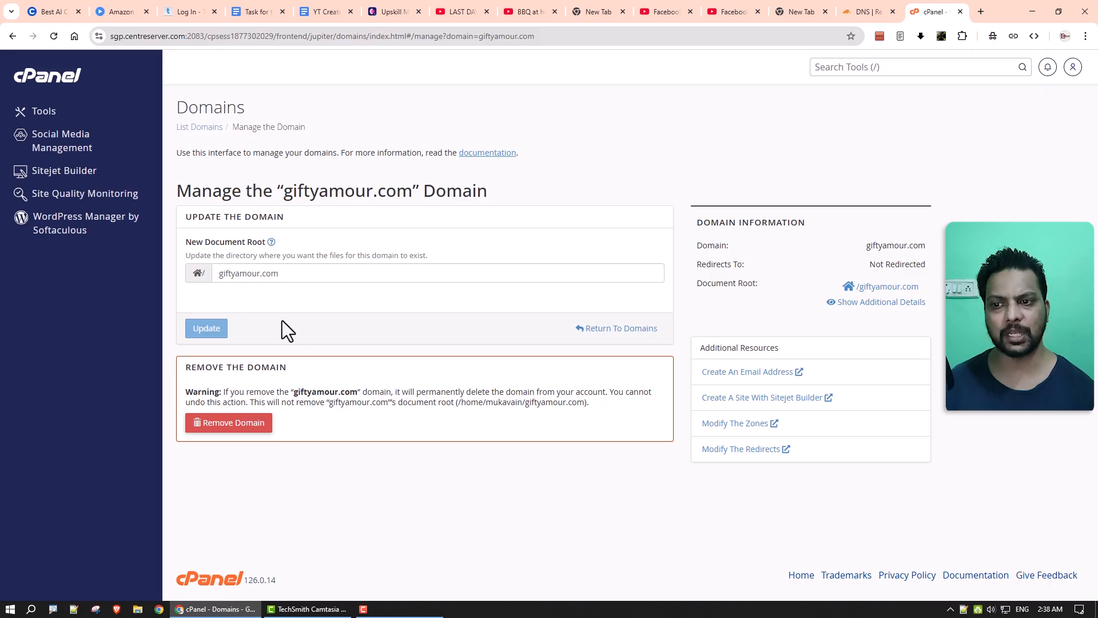
left_click(848, 10)
left_click(615, 280)
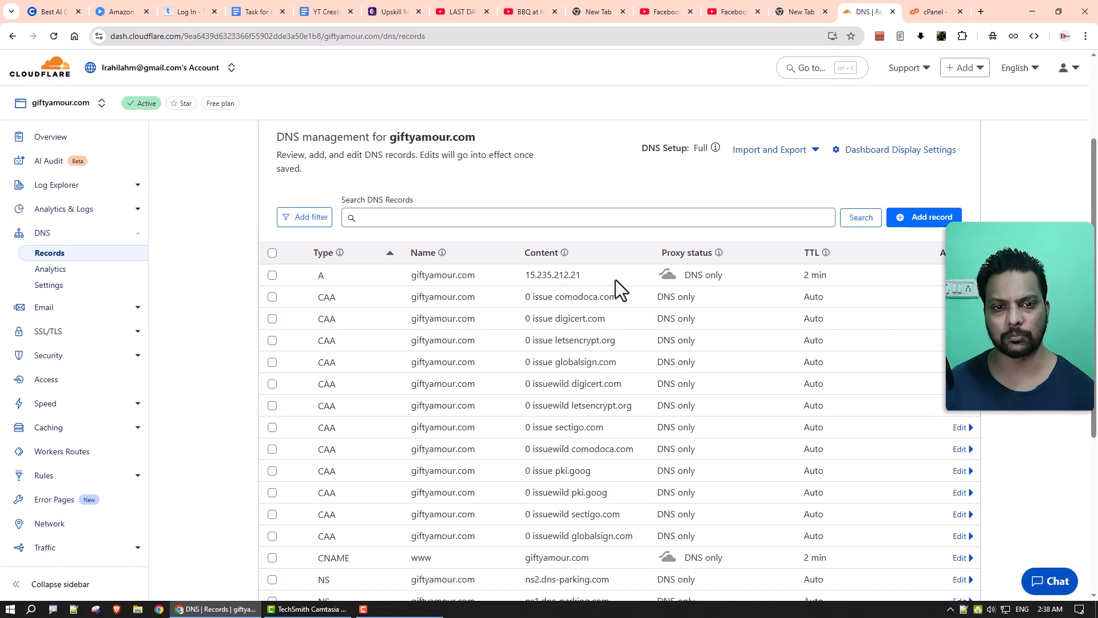
left_click(930, 17)
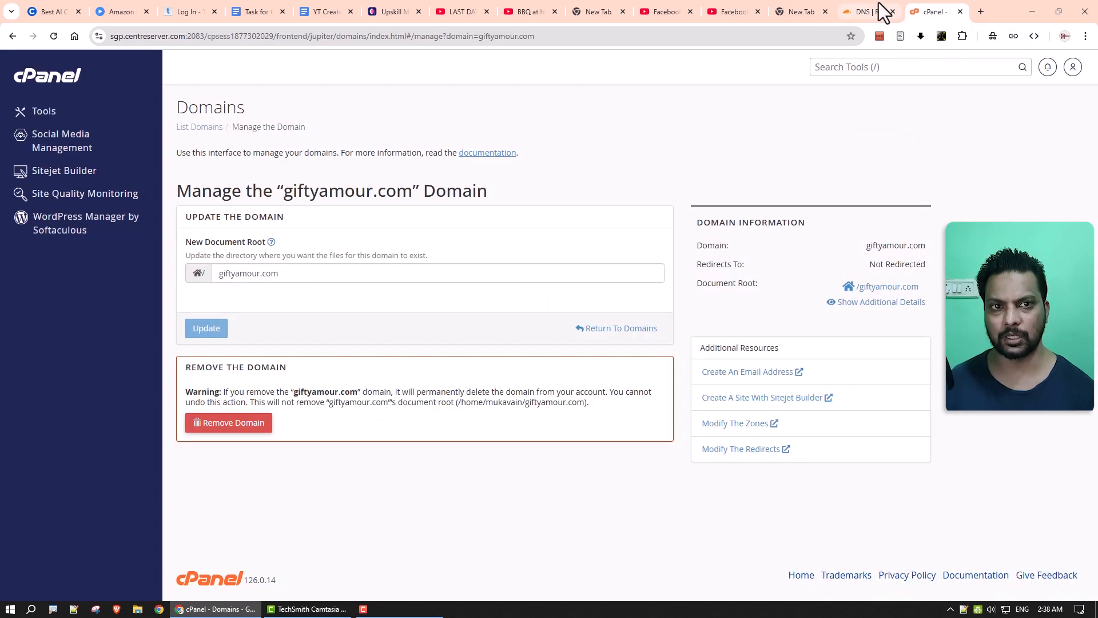
left_click(875, 9)
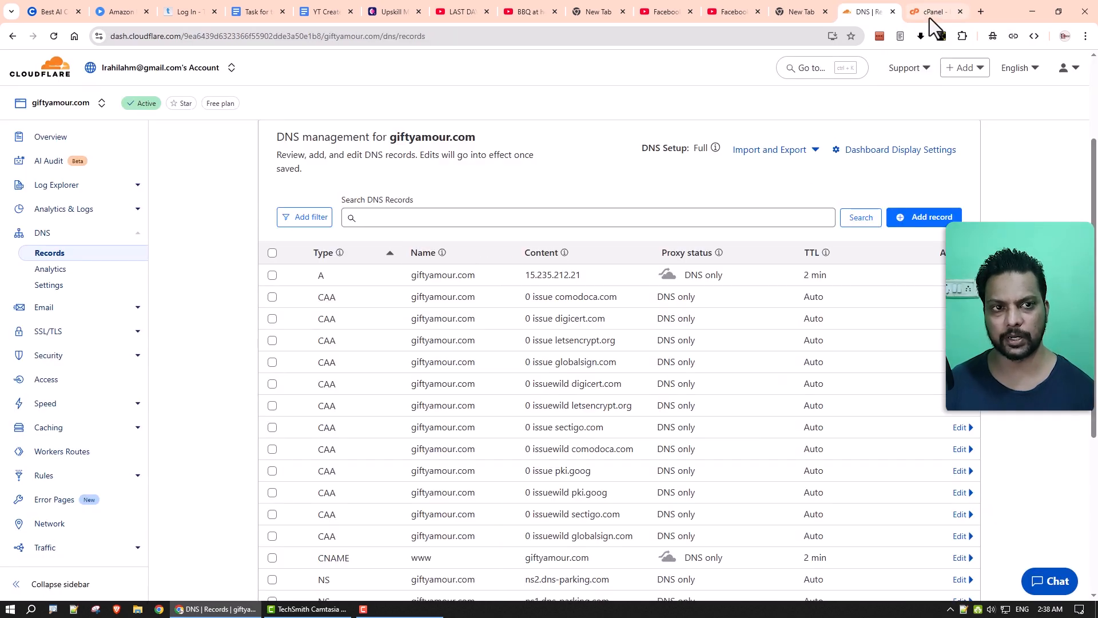
left_click(930, 13)
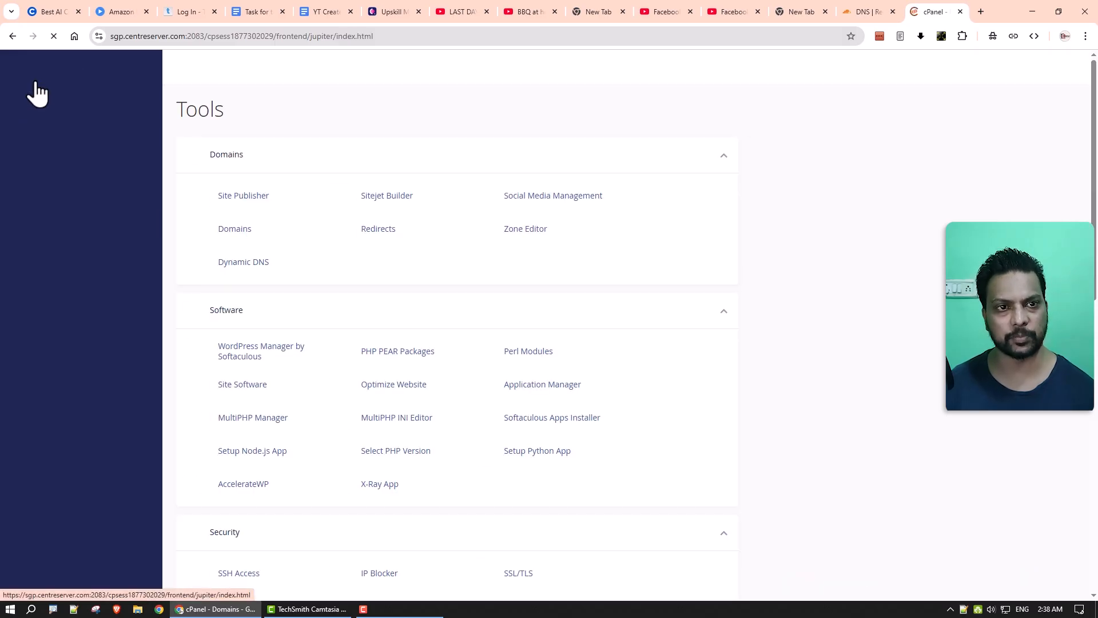
Open the WordPress installer in Softaculous.
left_click(533, 422)
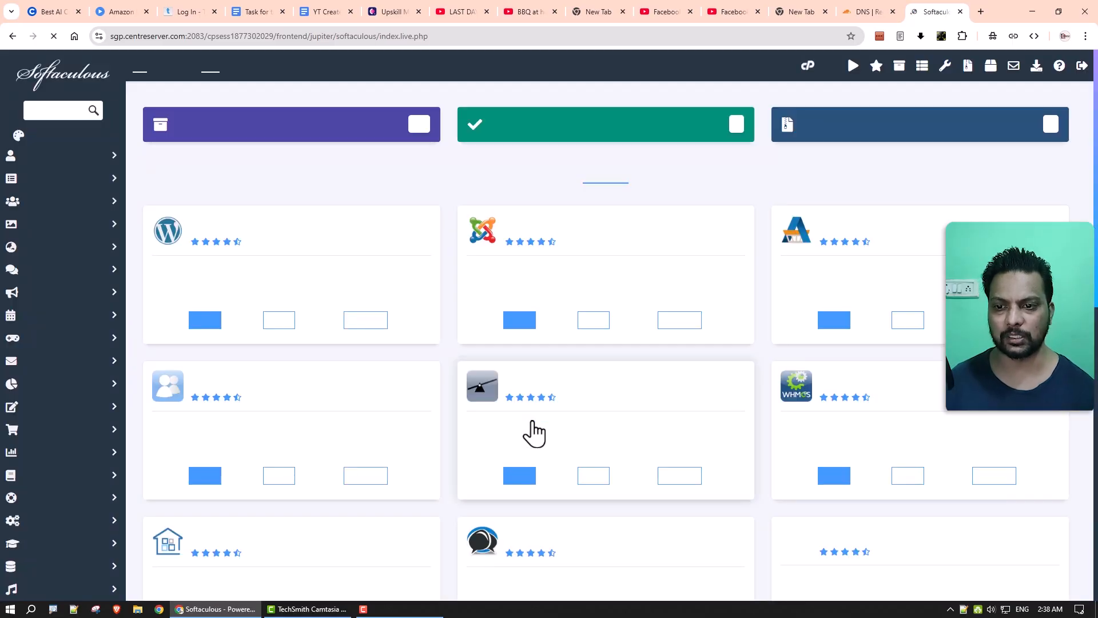
left_click(204, 320)
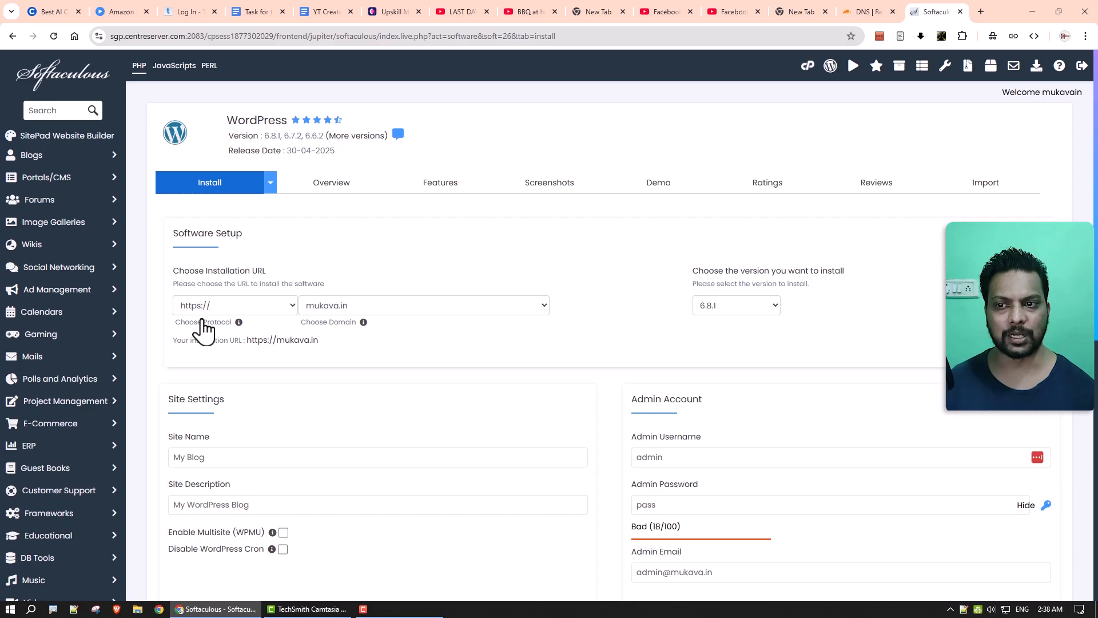
left_click(852, 12)
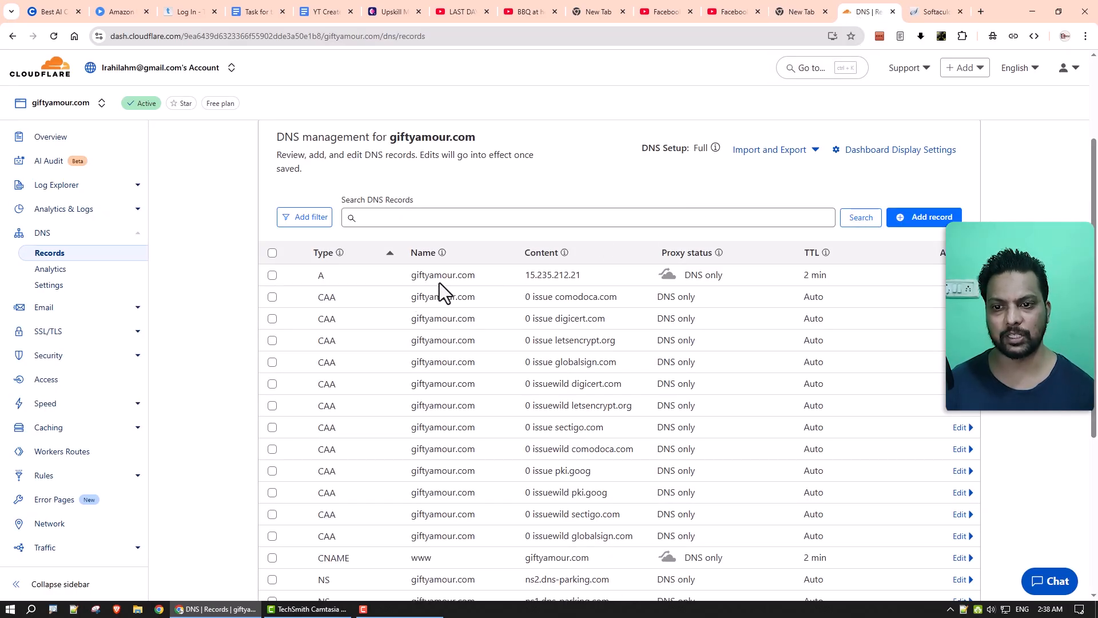
left_click(917, 12)
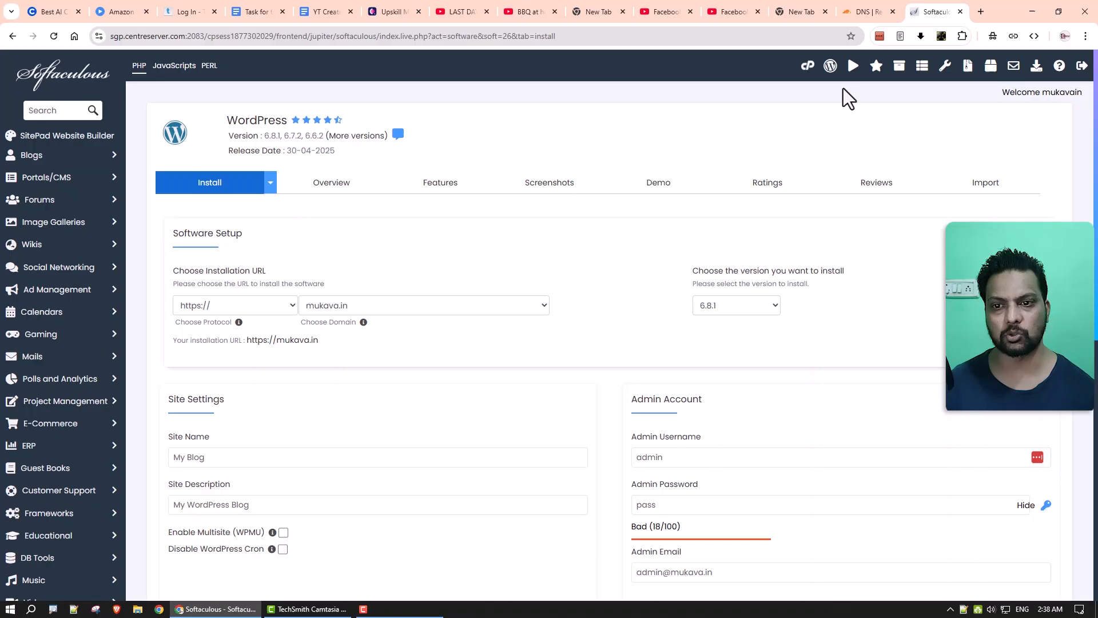
left_click(422, 306)
left_click(413, 290)
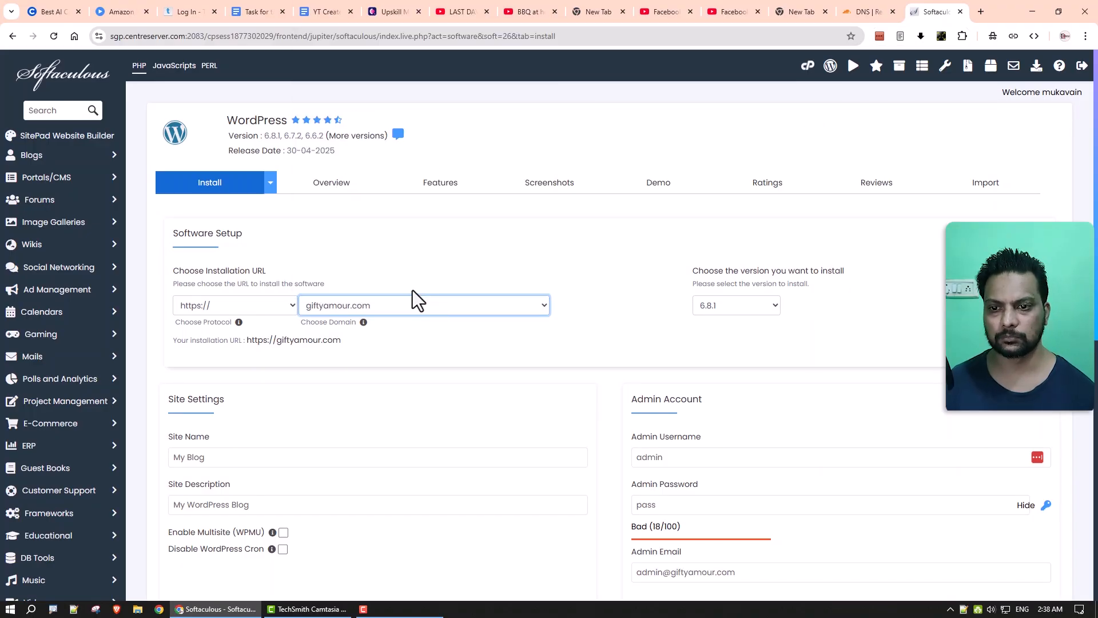
left_click(216, 311)
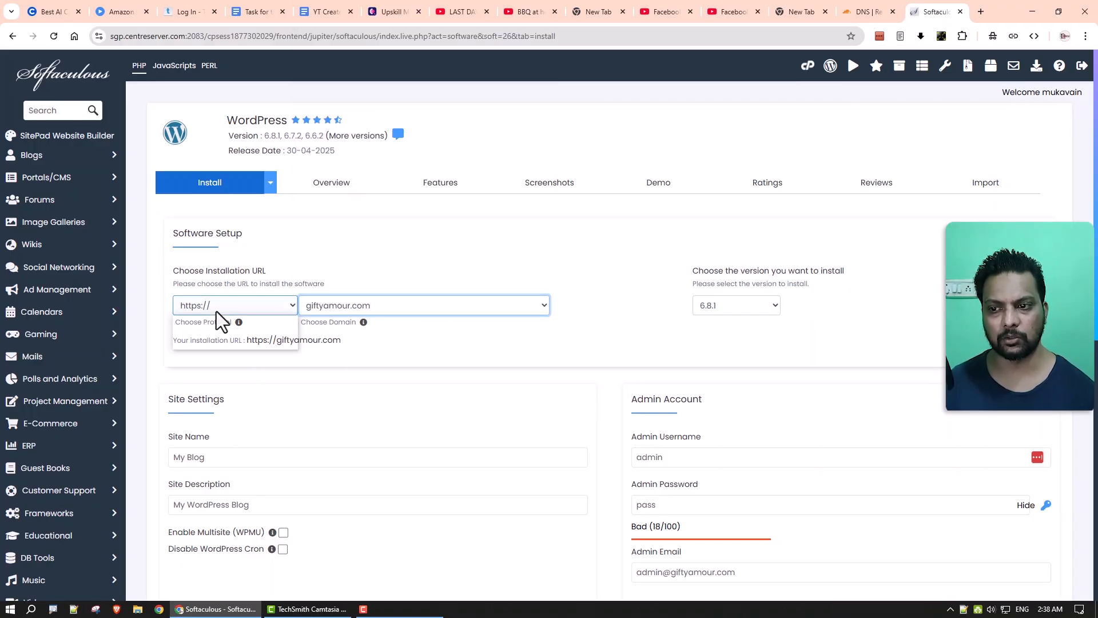
left_click(215, 324)
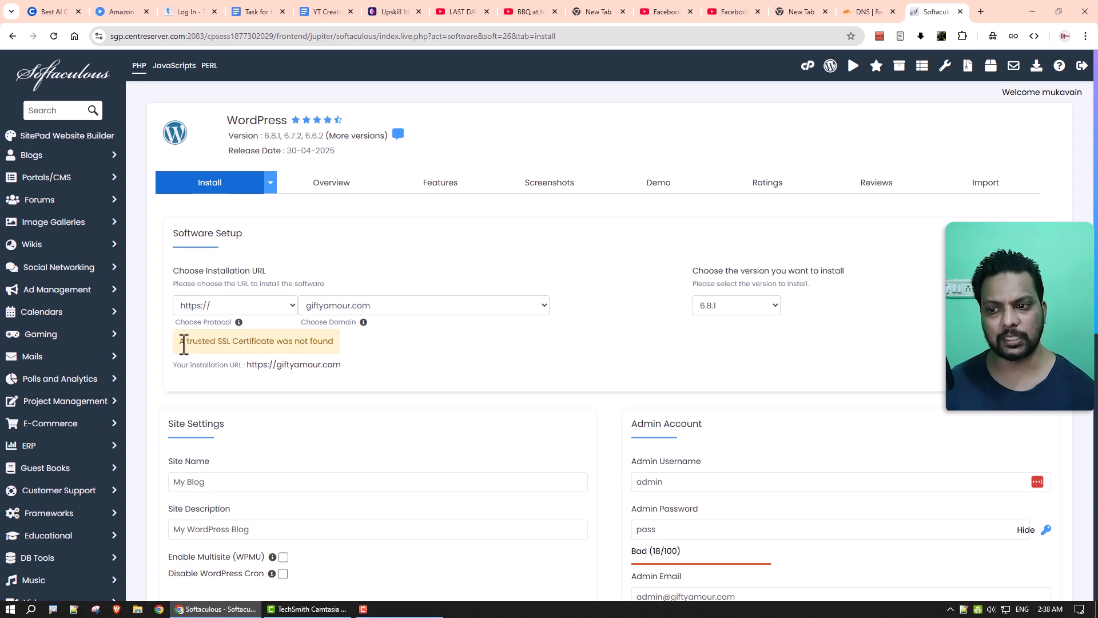
left_click_drag(182, 343, 310, 342)
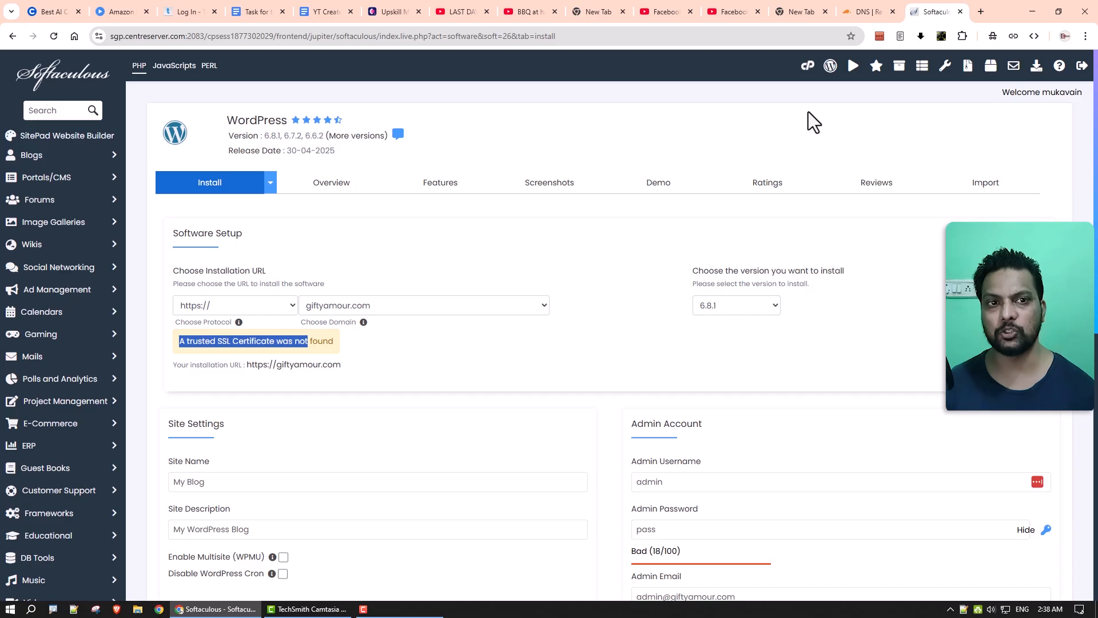
left_click(852, 17)
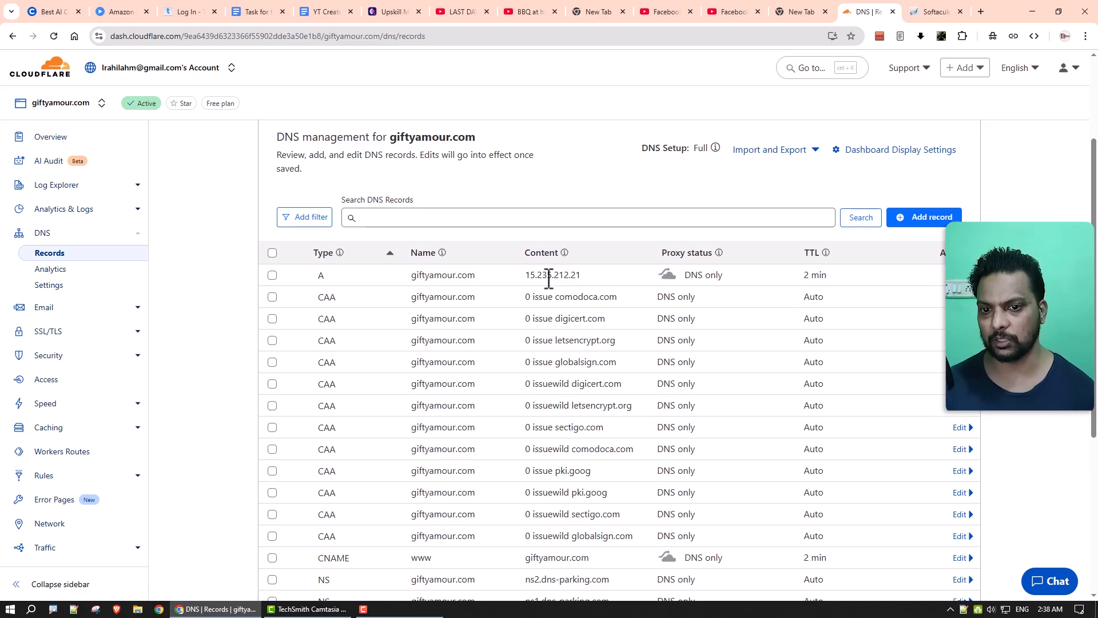
left_click(924, 9)
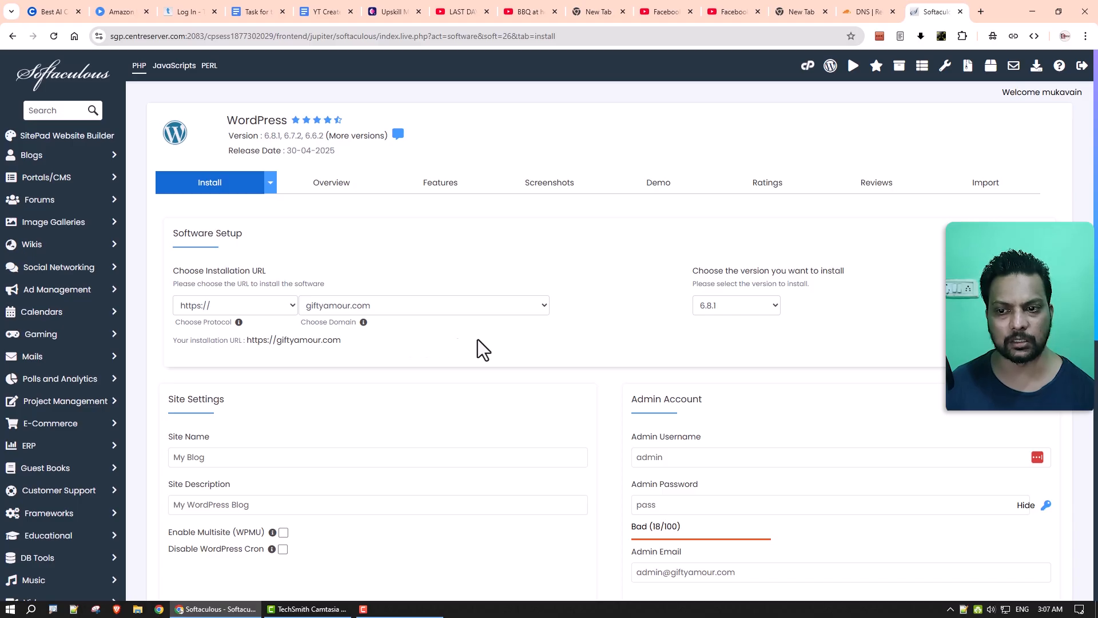
Replace the default WordPress admin username with a custom one.
scroll(617, 282, "down", 4)
left_click(707, 228)
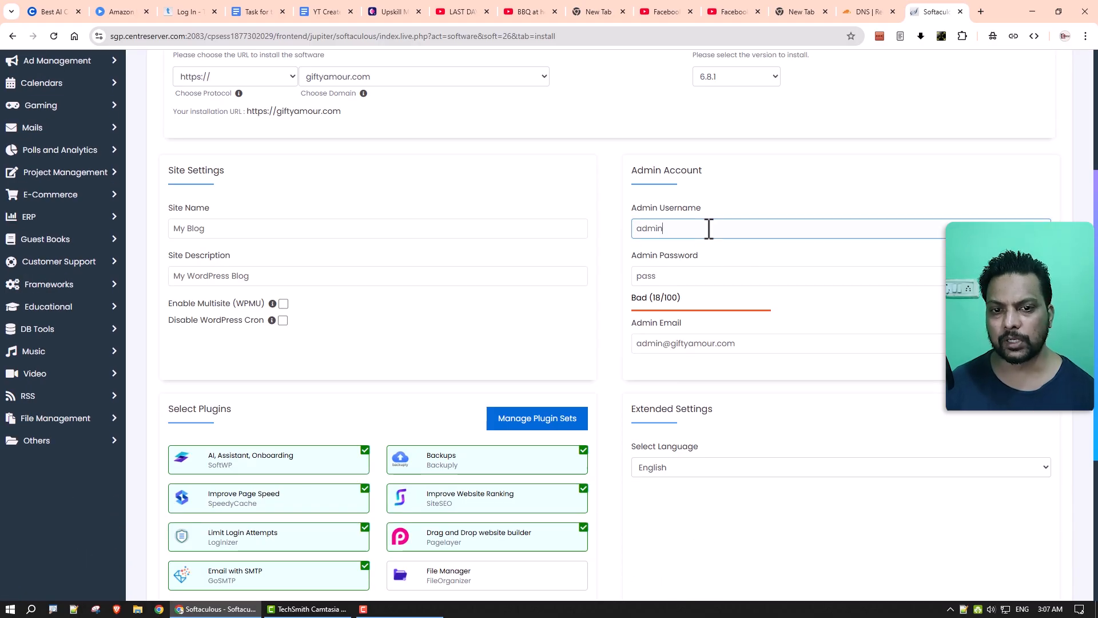
double_click(709, 229)
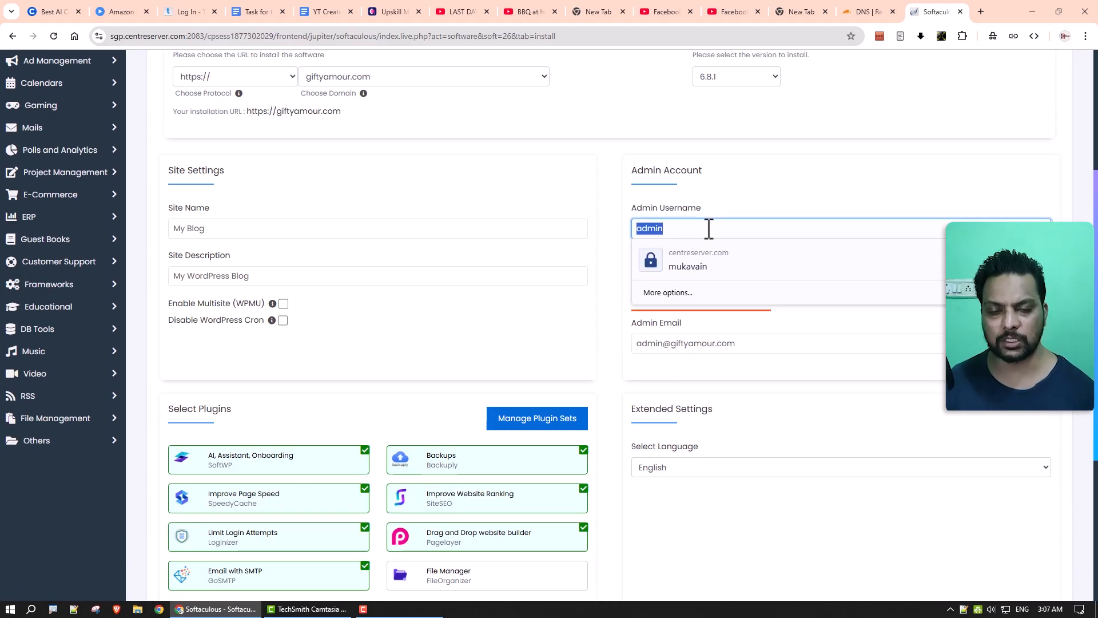
key("BackSpace")
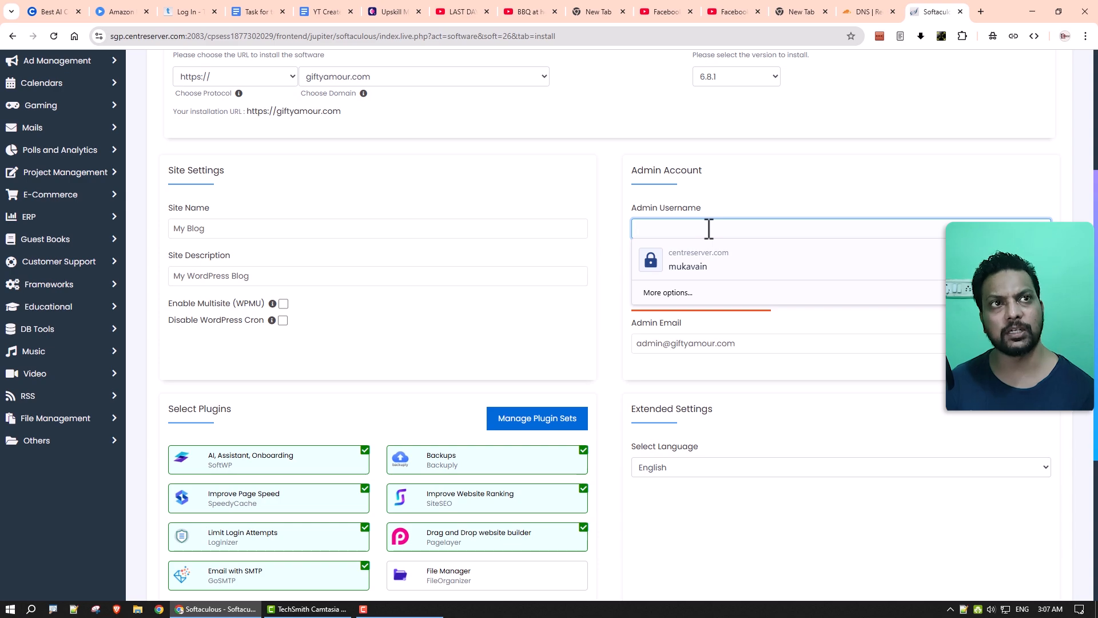
left_click(767, 277)
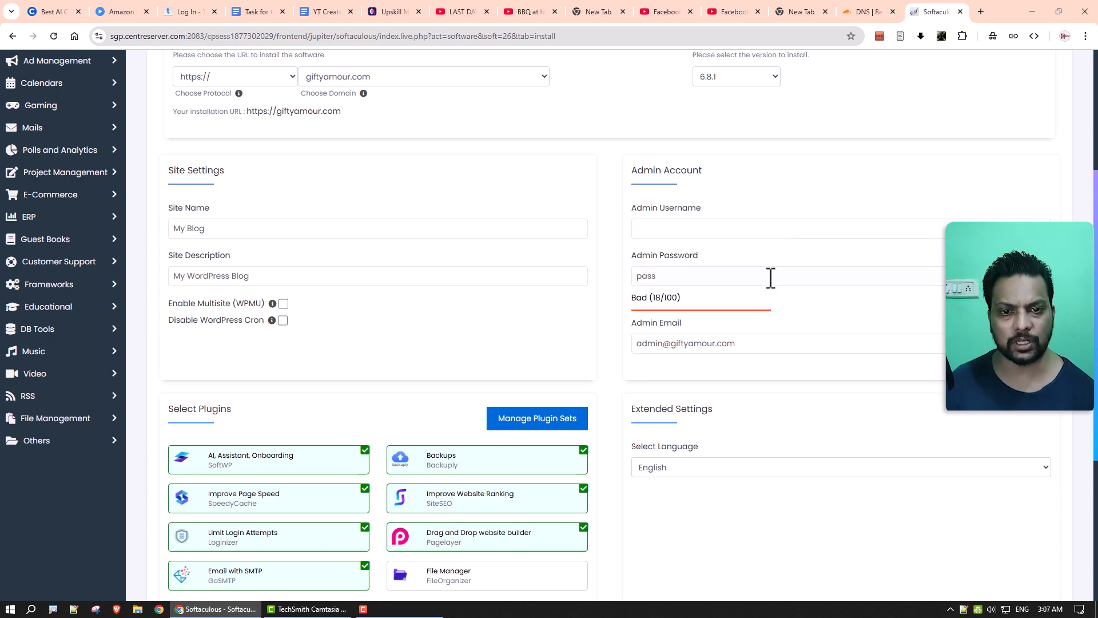
left_click(699, 226)
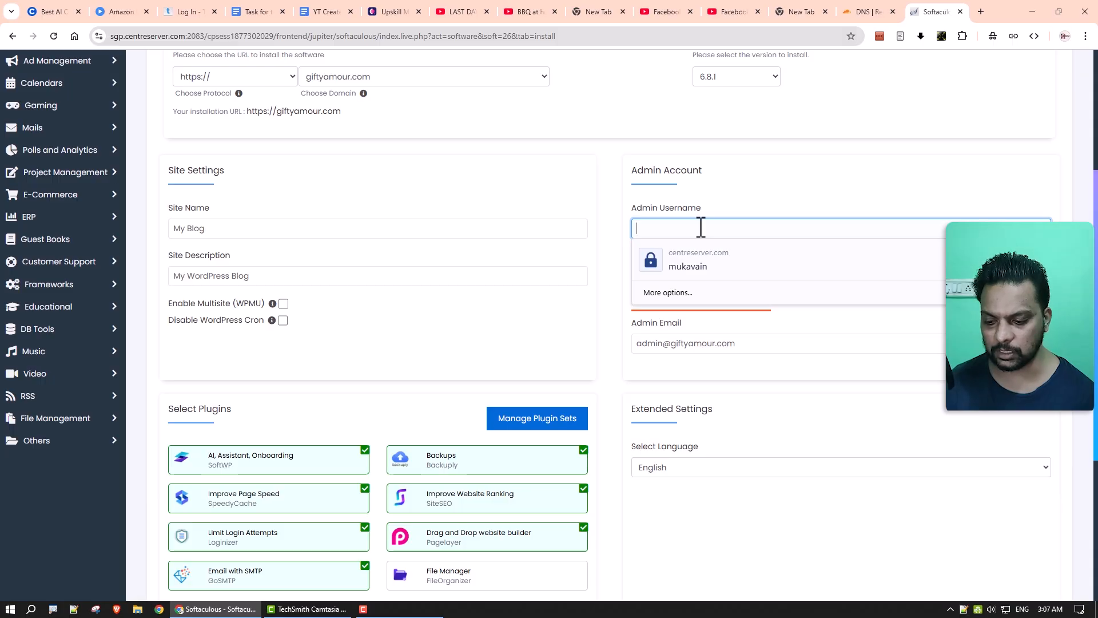
type("mylogindetail")
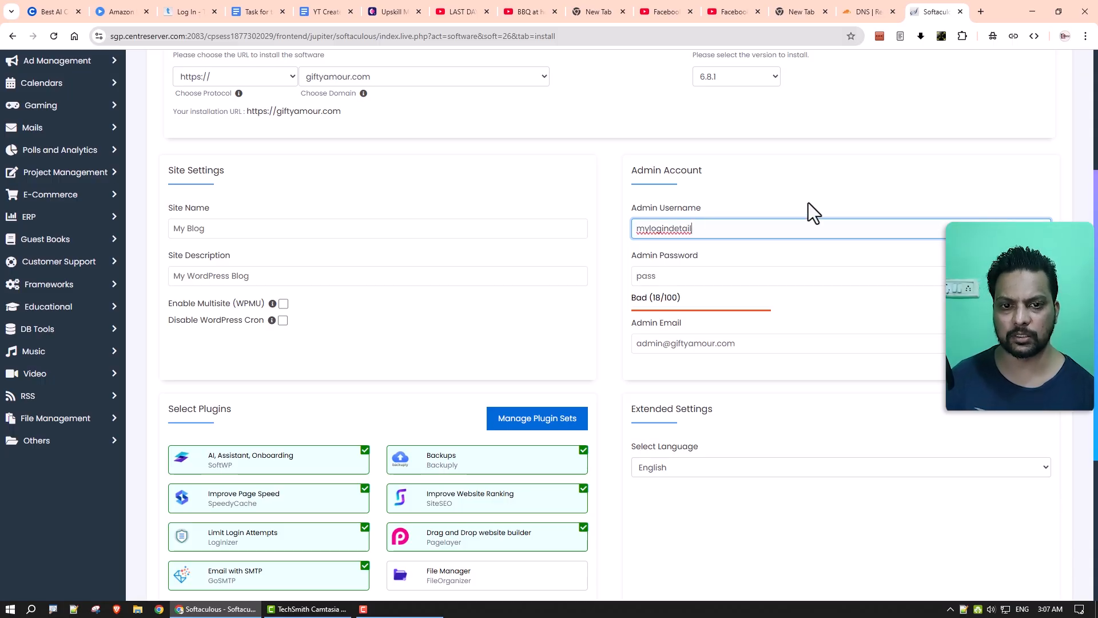
key("ctrl+a")
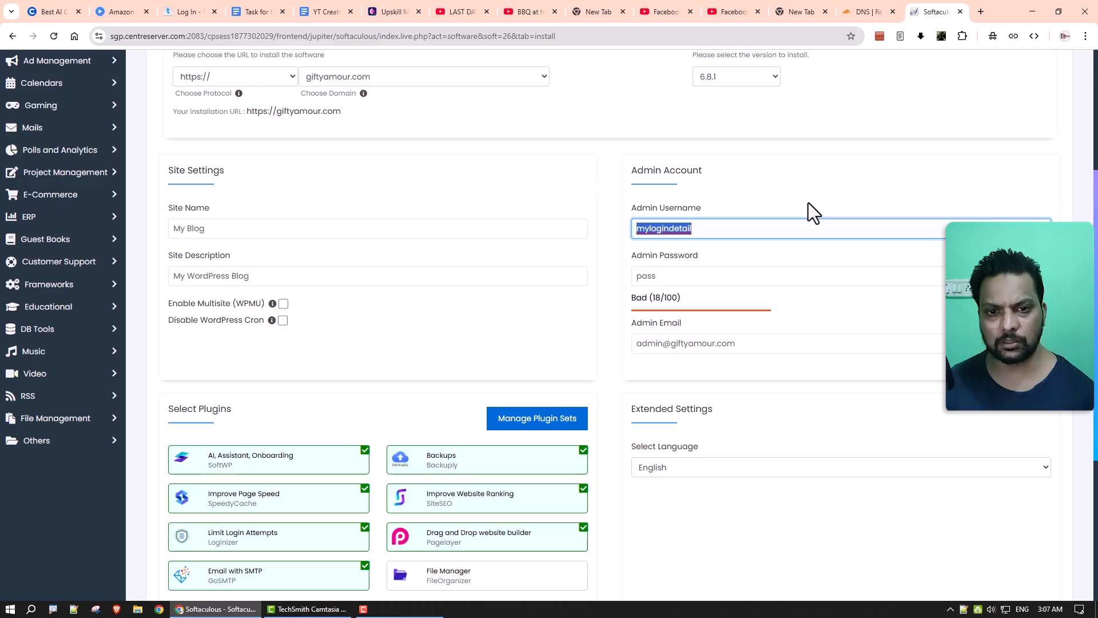
type("admin")
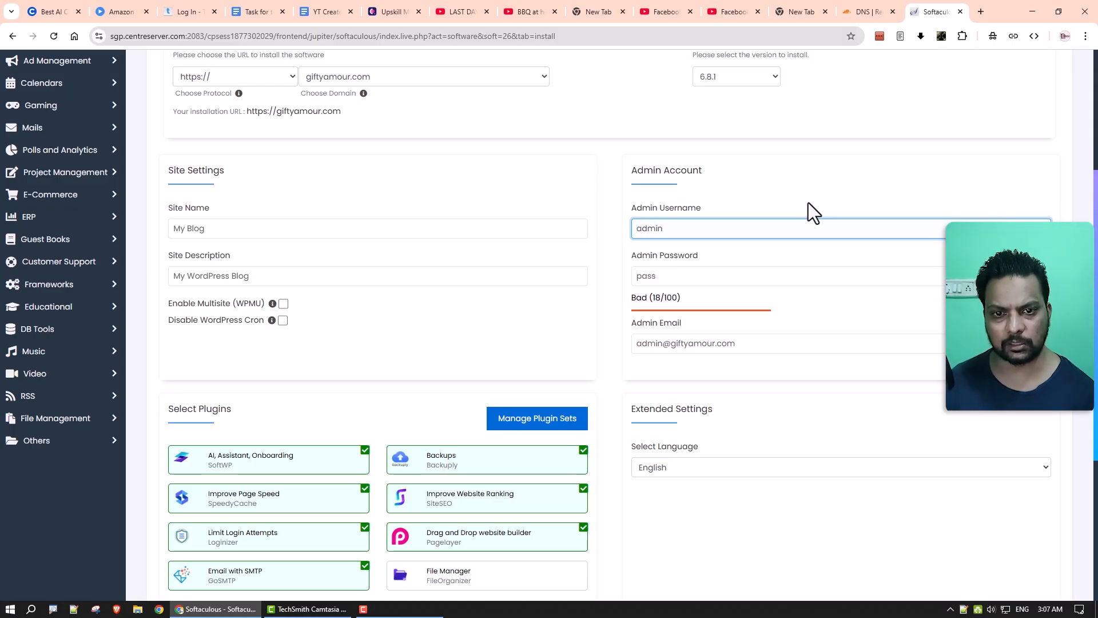
left_click(721, 277)
left_click_drag(662, 344, 610, 345)
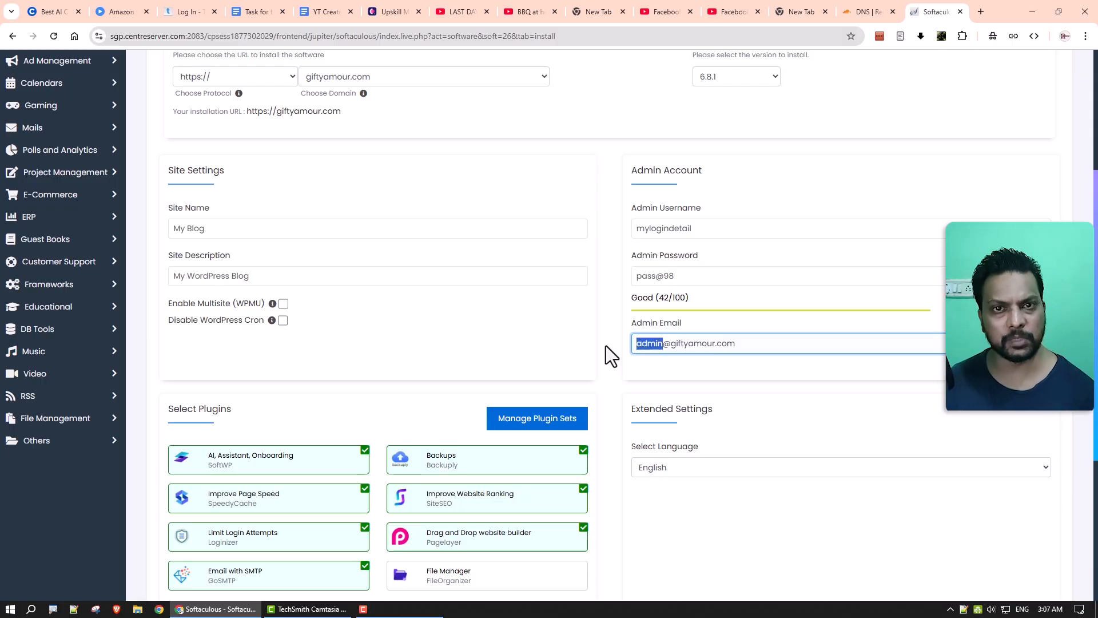
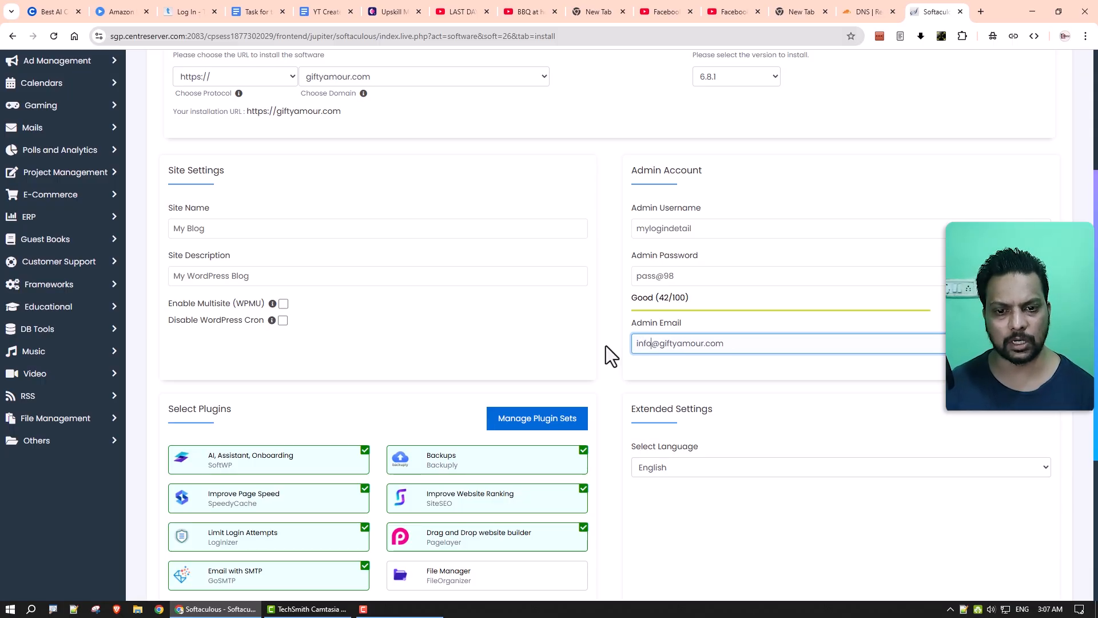
left_click(613, 362)
Untick SoftWP, SpeedyCache, Loginizer, GoSMTP, Backuply, SiteSEO and Pagelayer, then install WordPress.
scroll(612, 375, "down", 4)
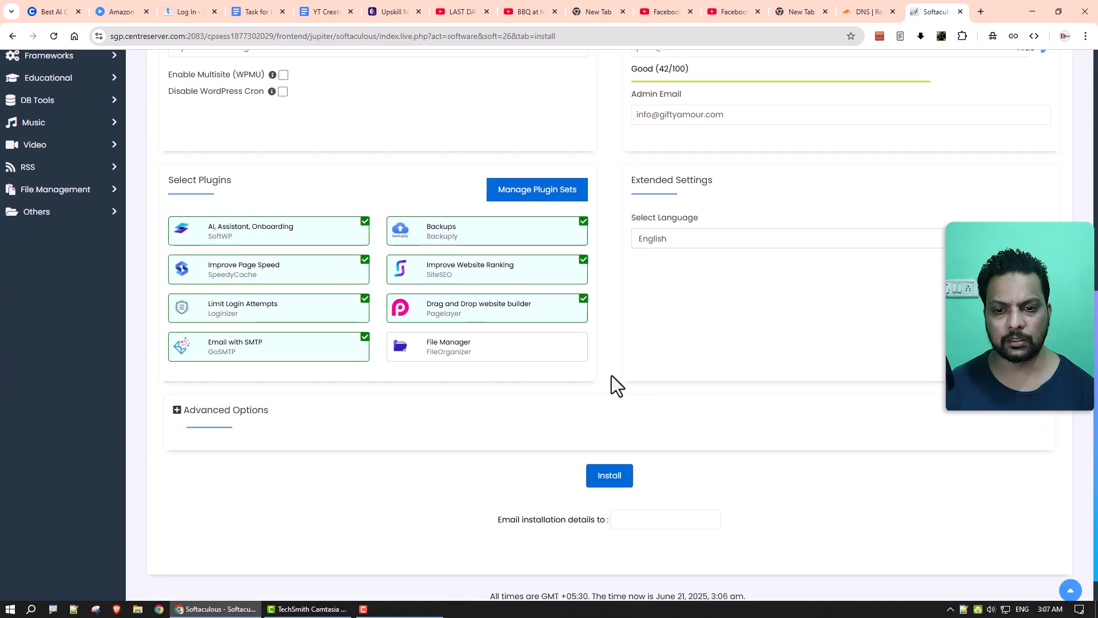
left_click(348, 229)
left_click(350, 267)
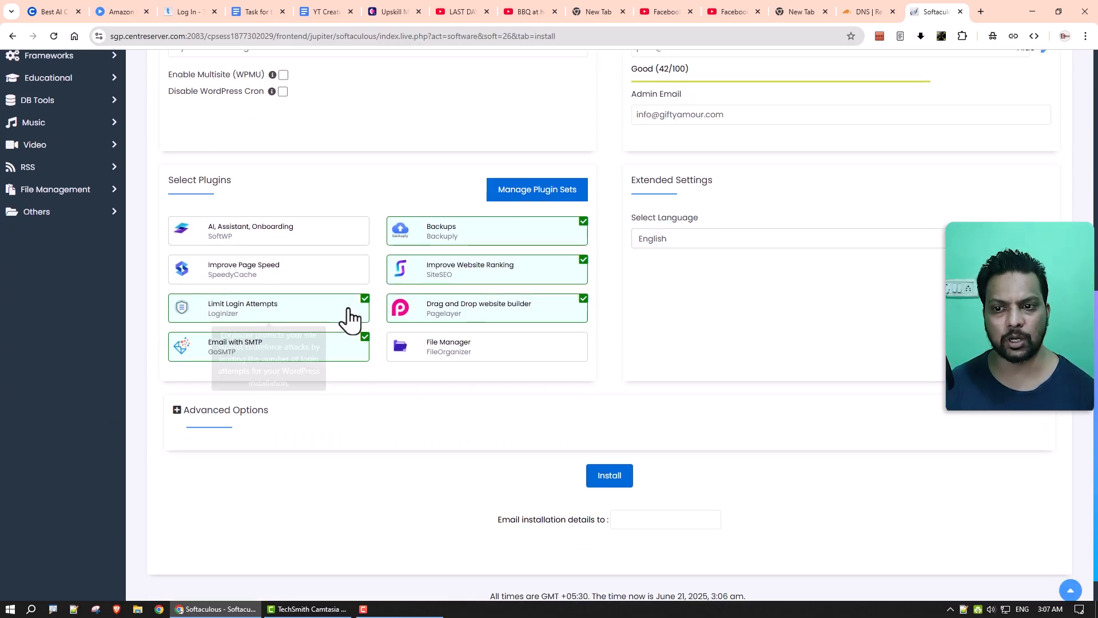
left_click(350, 308)
left_click(350, 353)
left_click(468, 309)
left_click(473, 269)
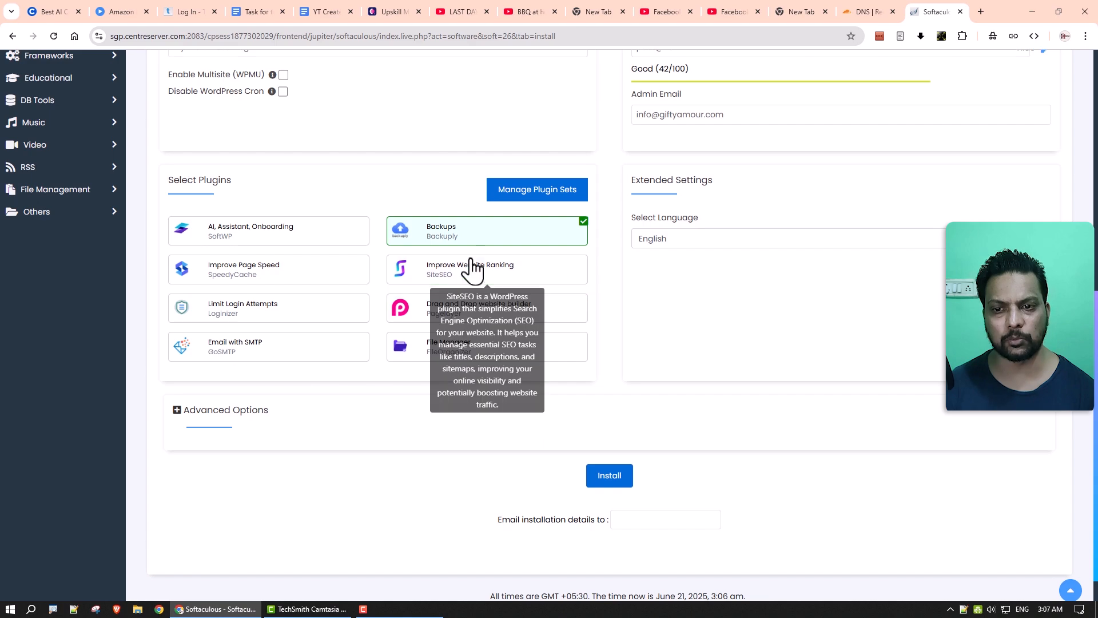
left_click(475, 239)
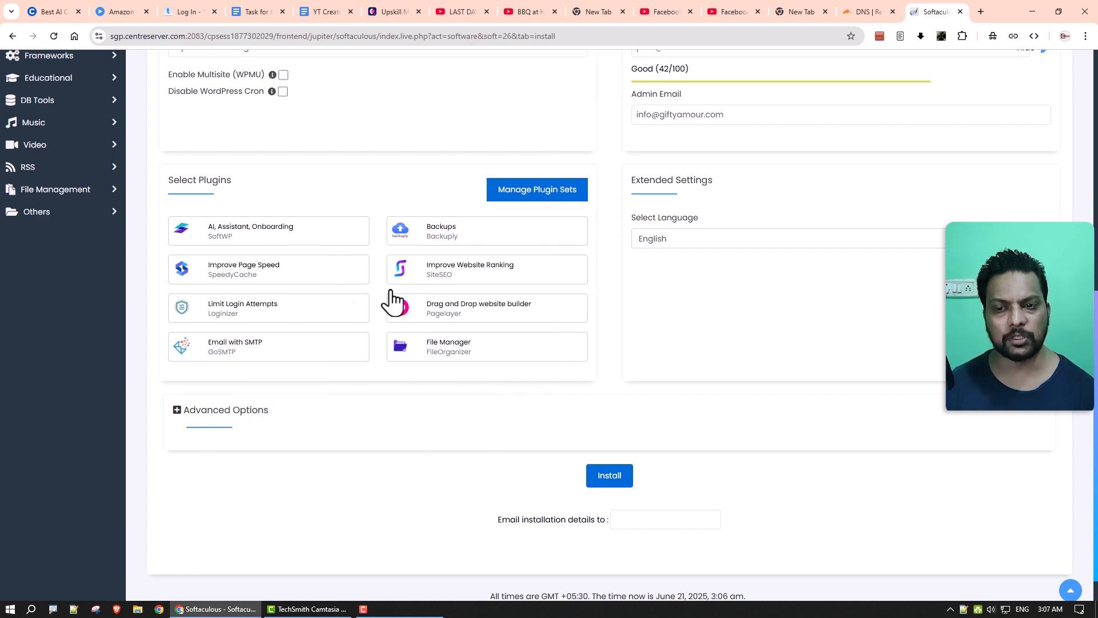
left_click(607, 478)
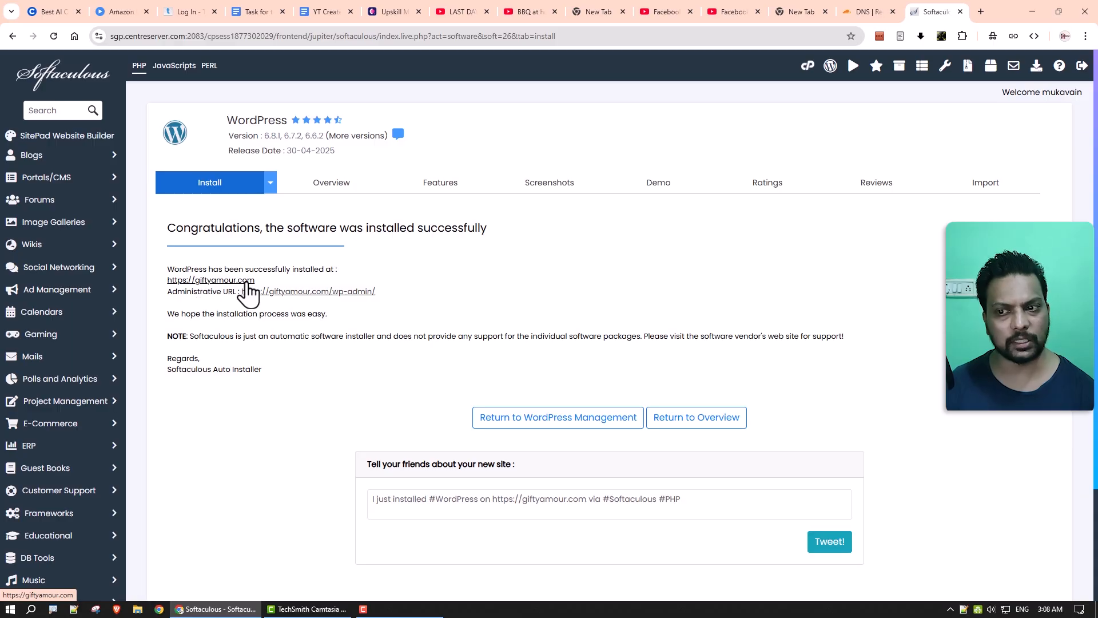
Open the installed giftyamour.com site in a new tab and view it.
left_click_drag(255, 280, 167, 281)
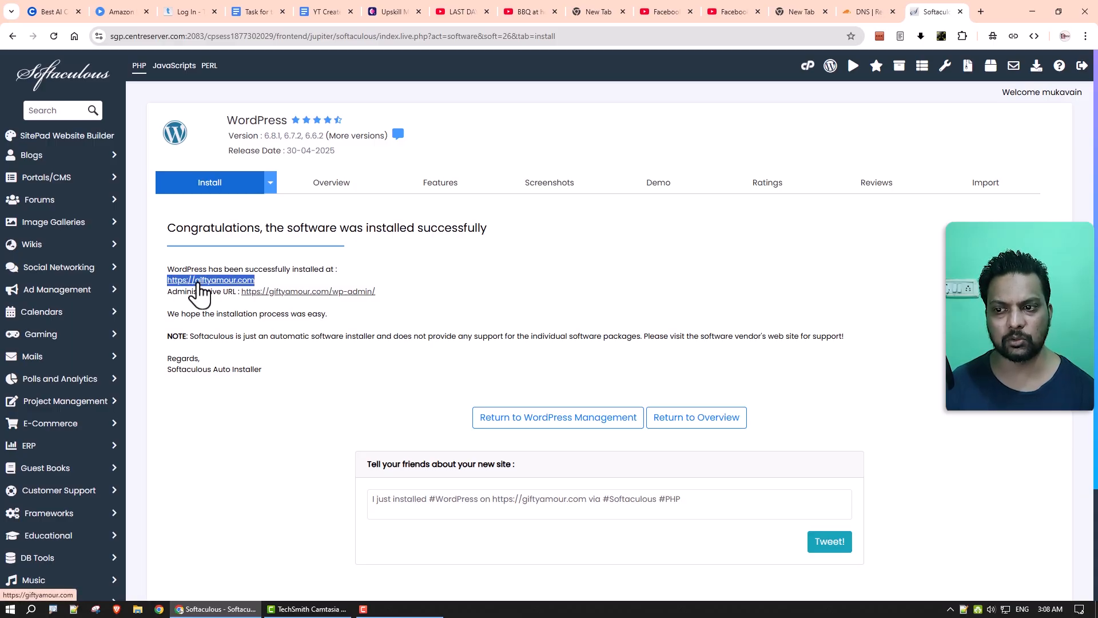
right_click(216, 290)
left_click(225, 298)
left_click(921, 13)
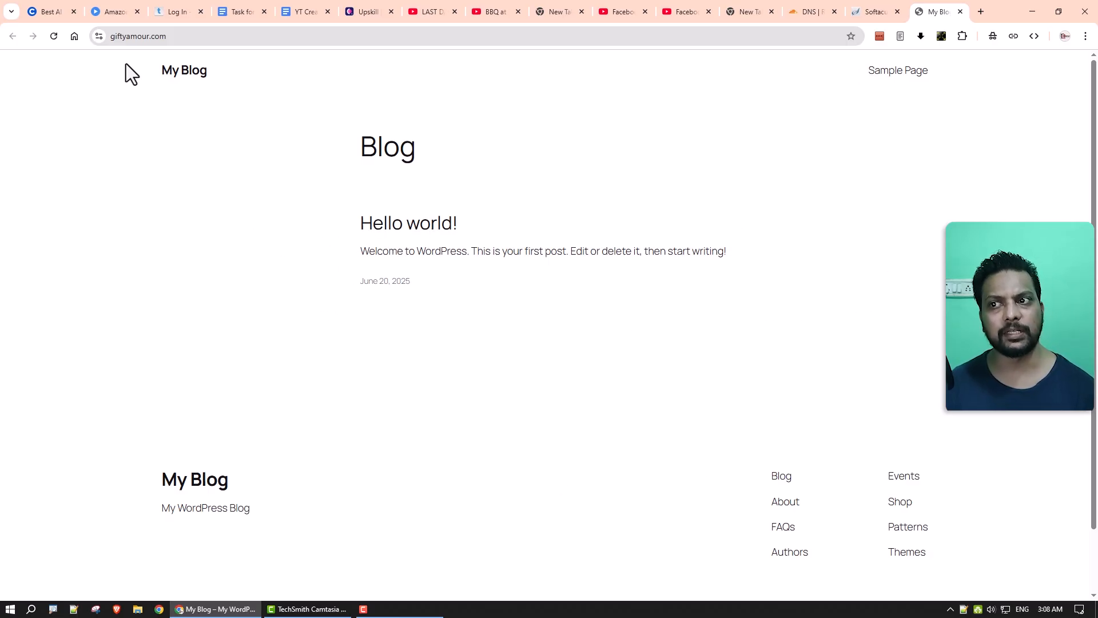
Check the site's secure connection info, then close the My Blog front-page tab.
left_click(120, 38)
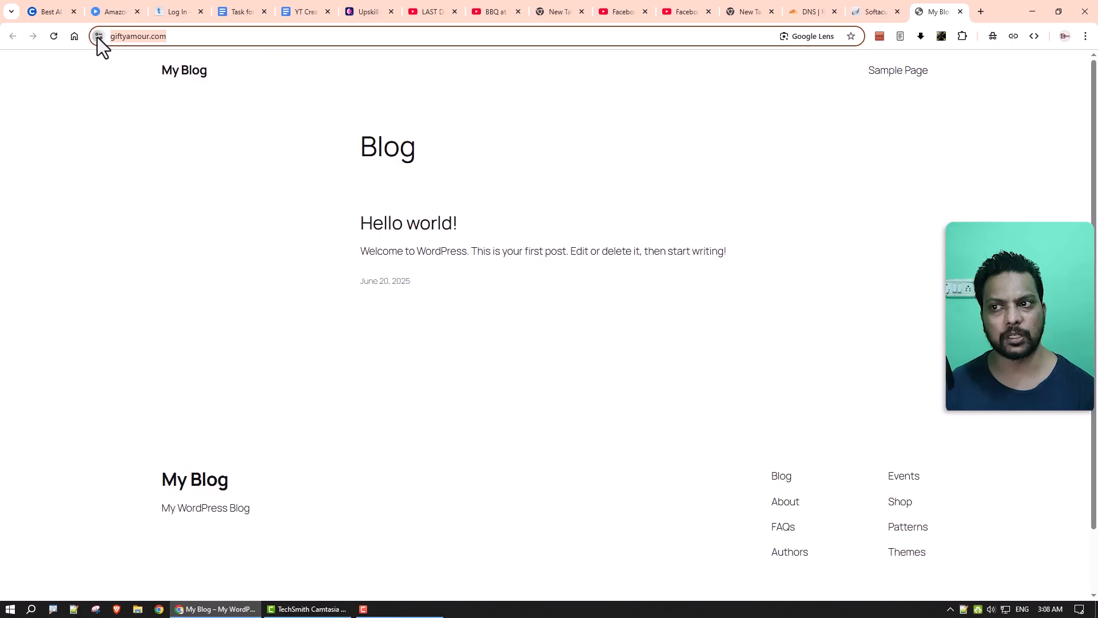
left_click(98, 36)
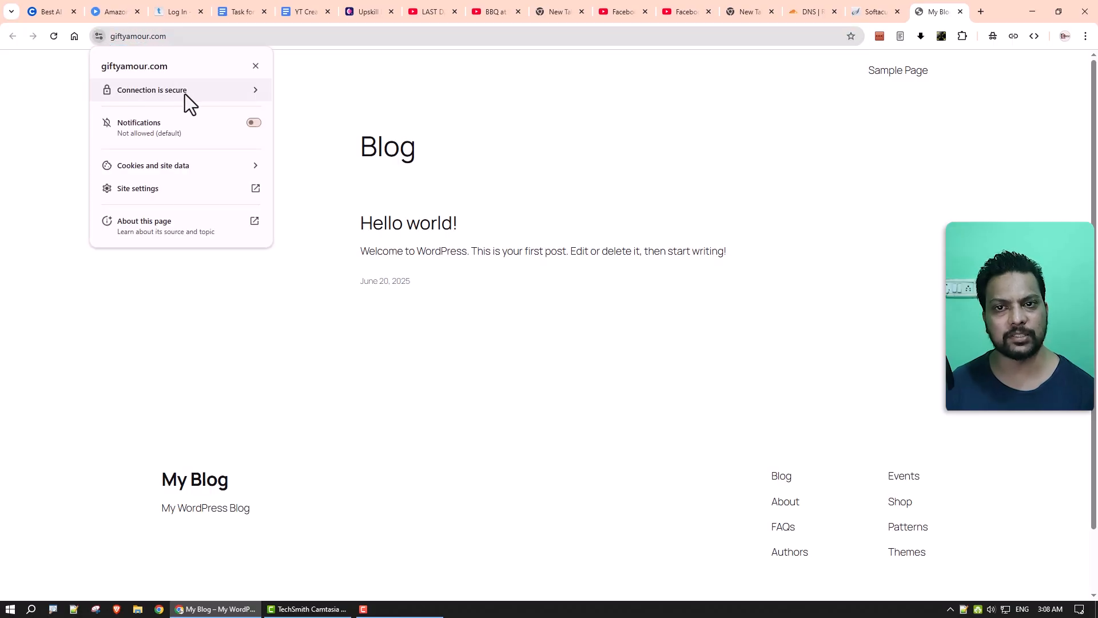
left_click(802, 202)
key("ctrl+w")
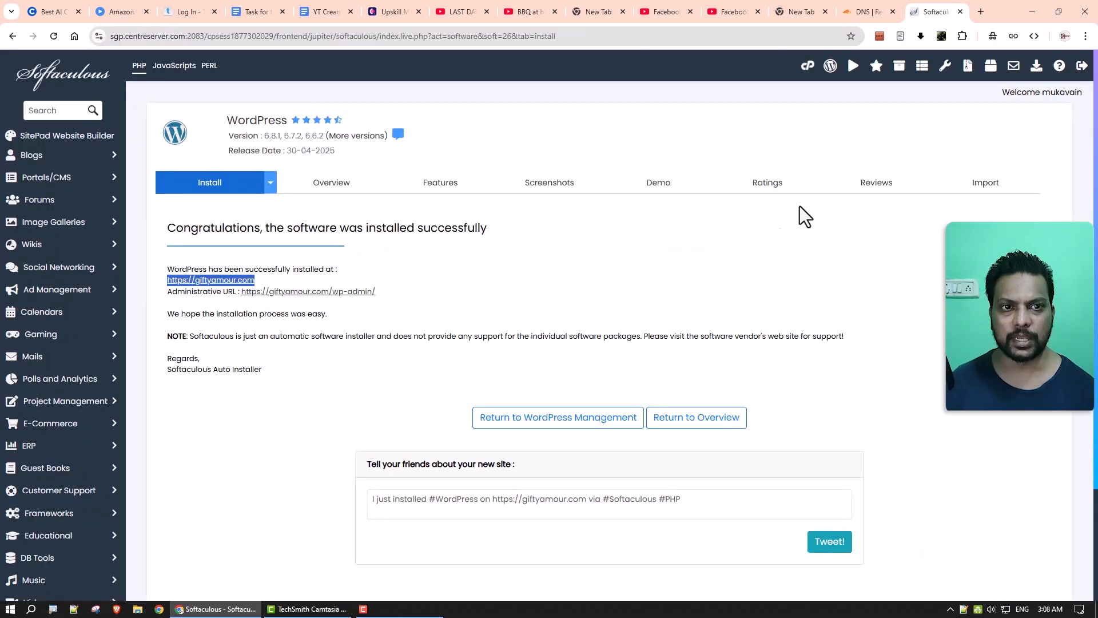
Open the WordPress admin, dismiss the Welcome panel, and log out.
left_click(360, 293)
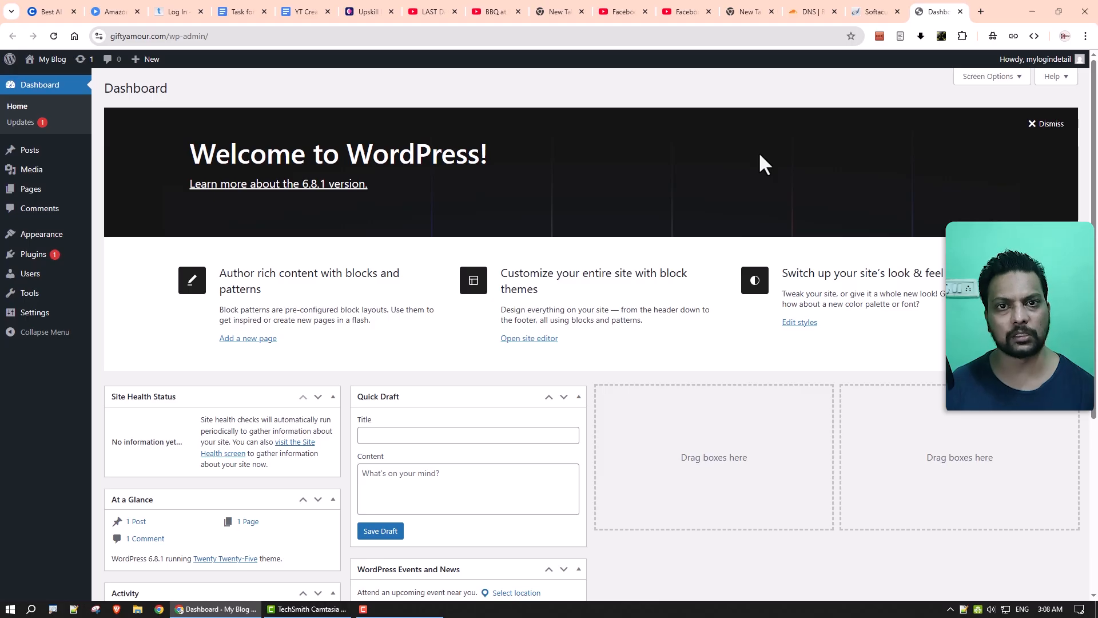
left_click(1048, 124)
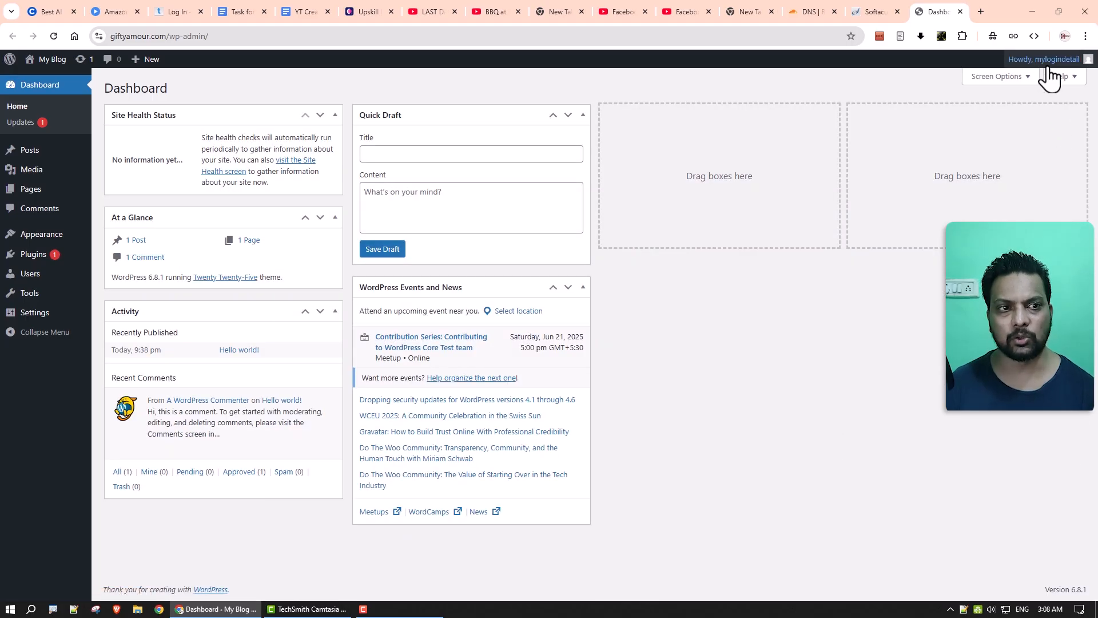
mouse_move(1047, 59)
left_click(1030, 110)
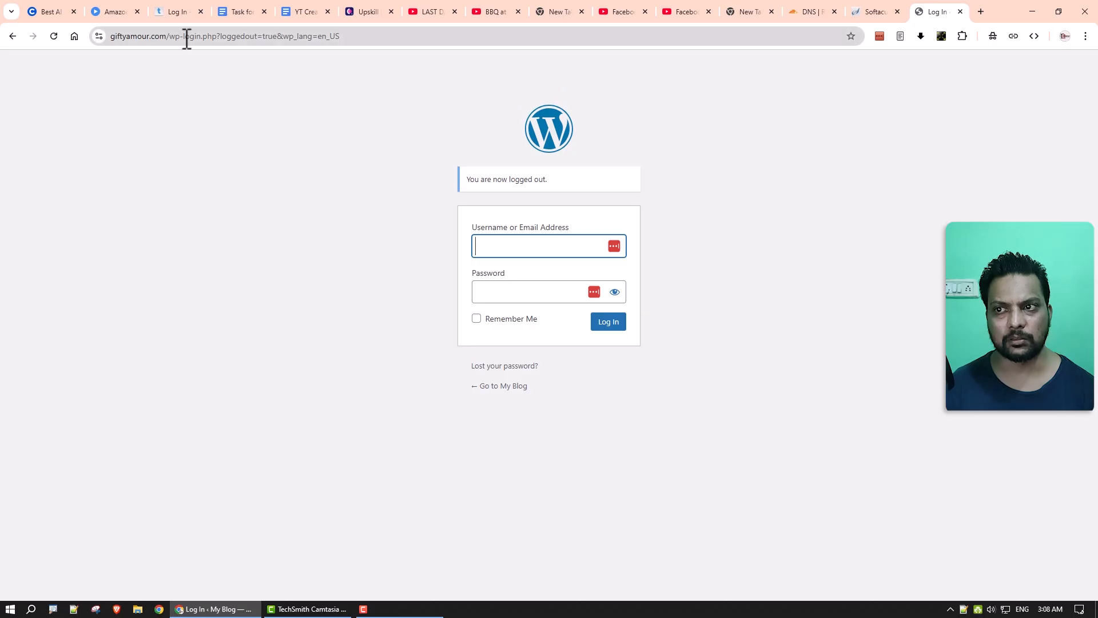
Trim the address down to giftyamour.com to load the site's home page.
left_click_drag(171, 37, 432, 51)
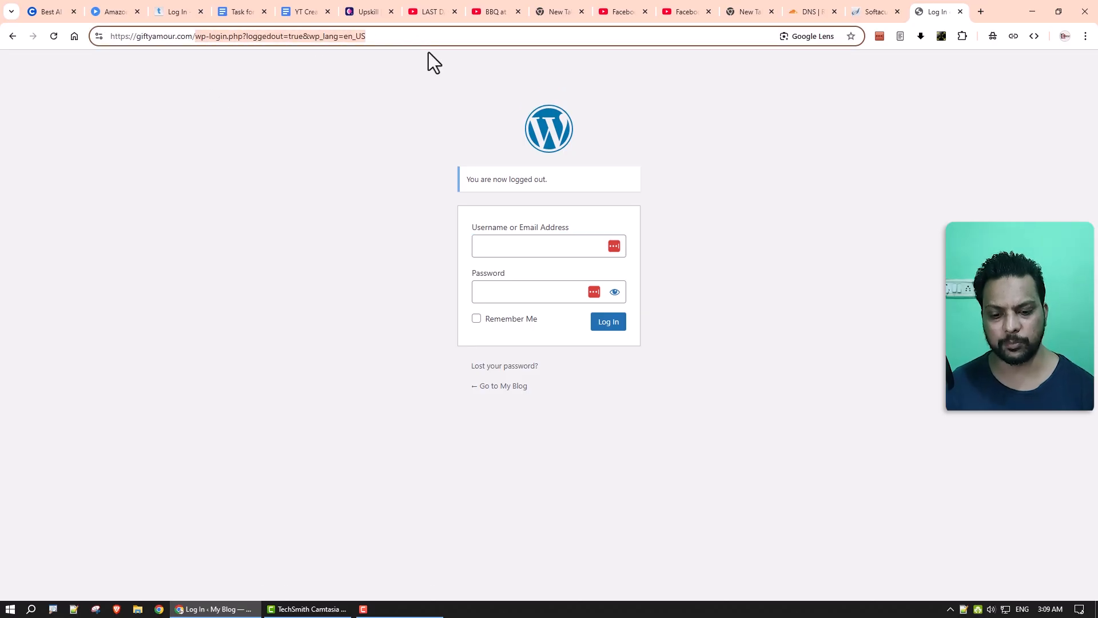
key("BackSpace")
key("Return")
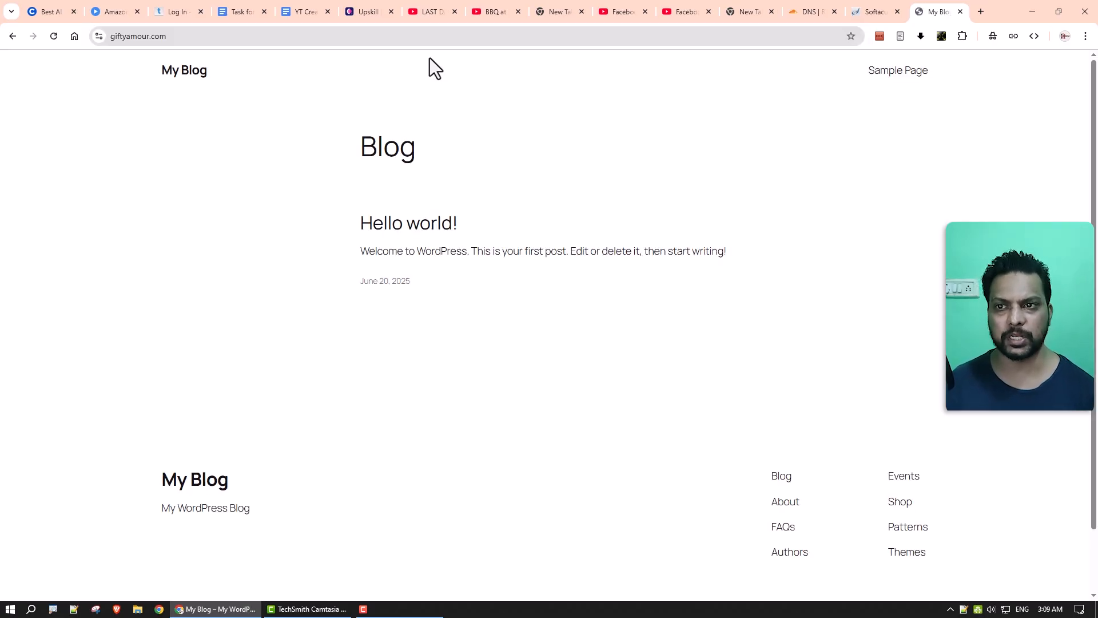
Log in at giftyamour.com/wp-admin with the admin account and save the login to LastPass.
left_click(474, 35)
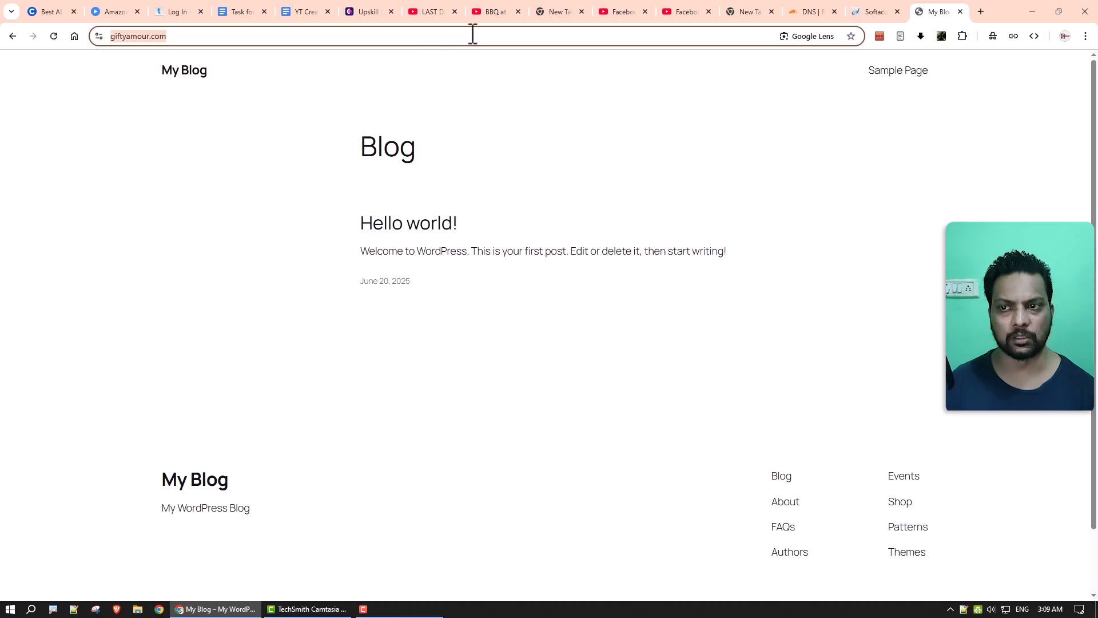
left_click(474, 35)
type("w")
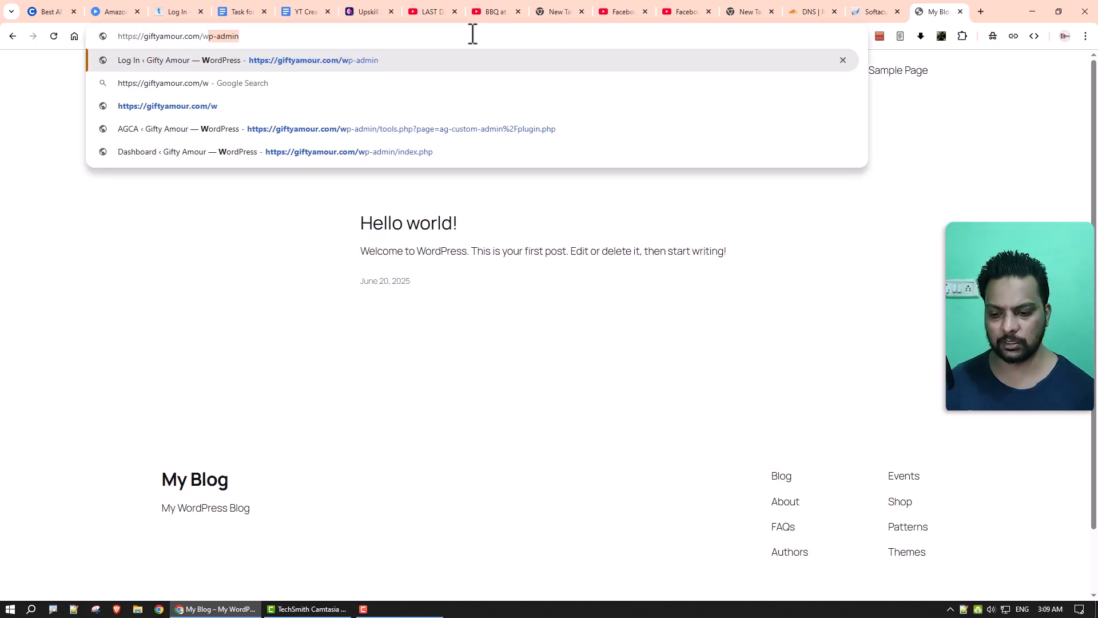
type("p-admin")
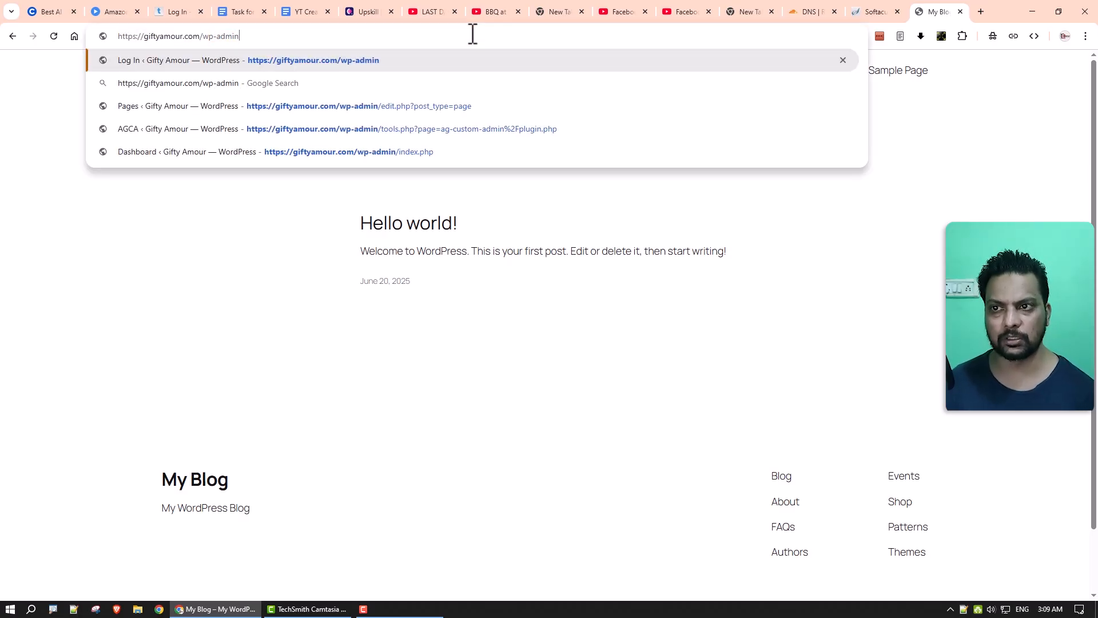
key("Return")
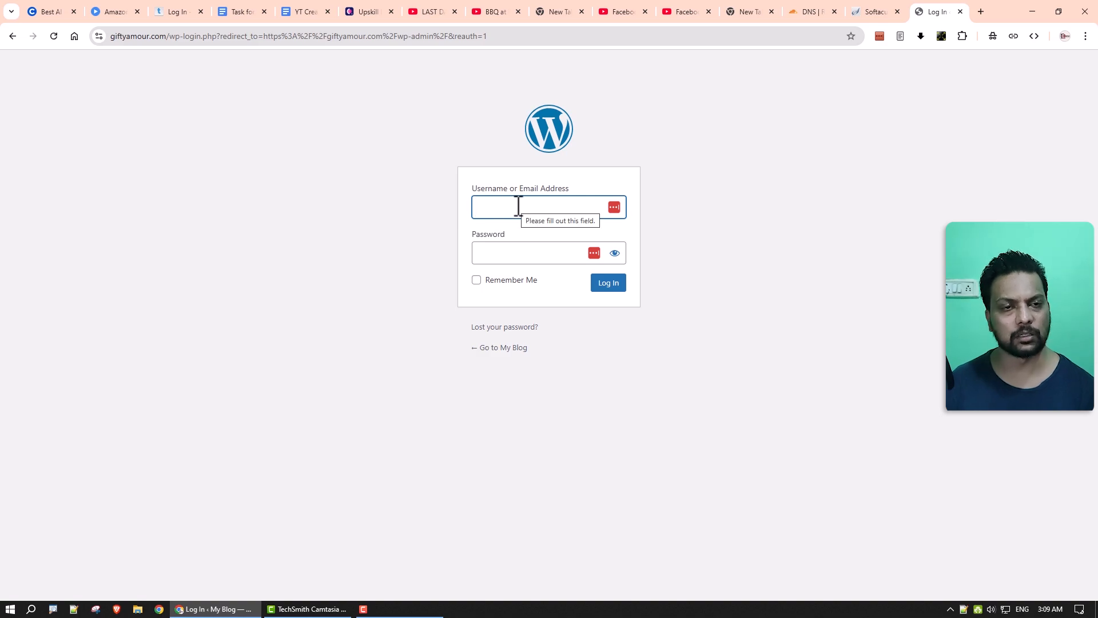
left_click(519, 253)
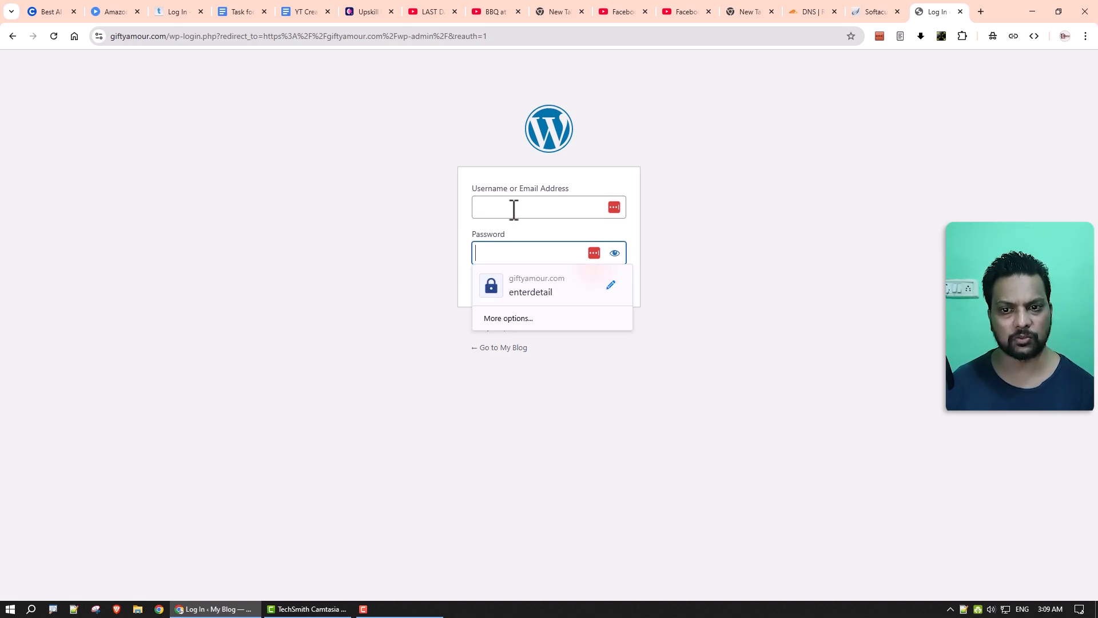
left_click(514, 209)
type("•")
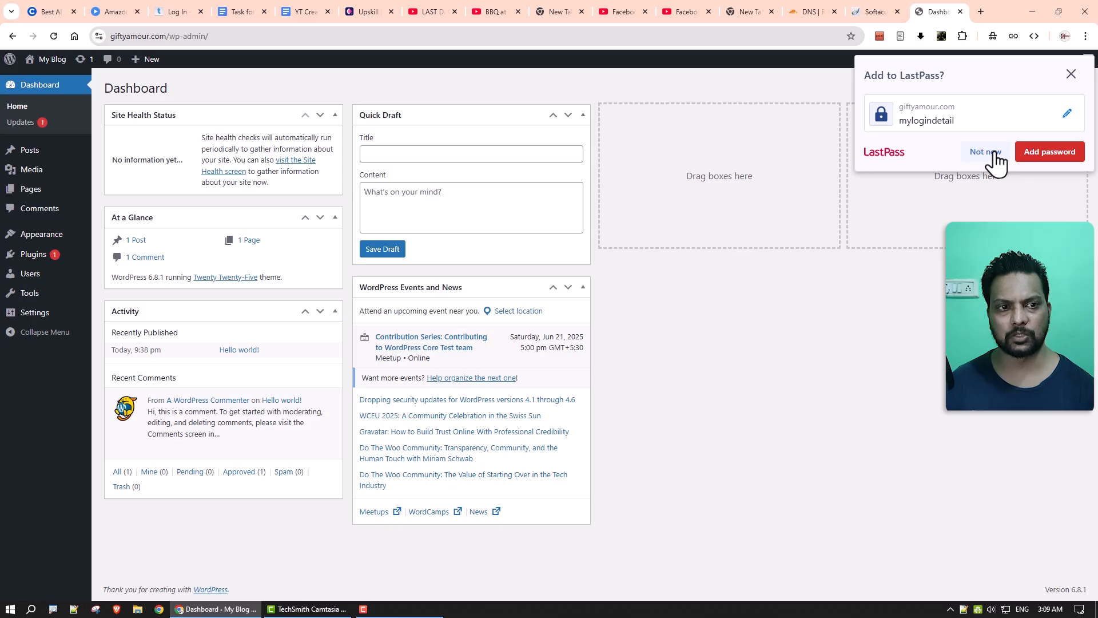
left_click(1057, 154)
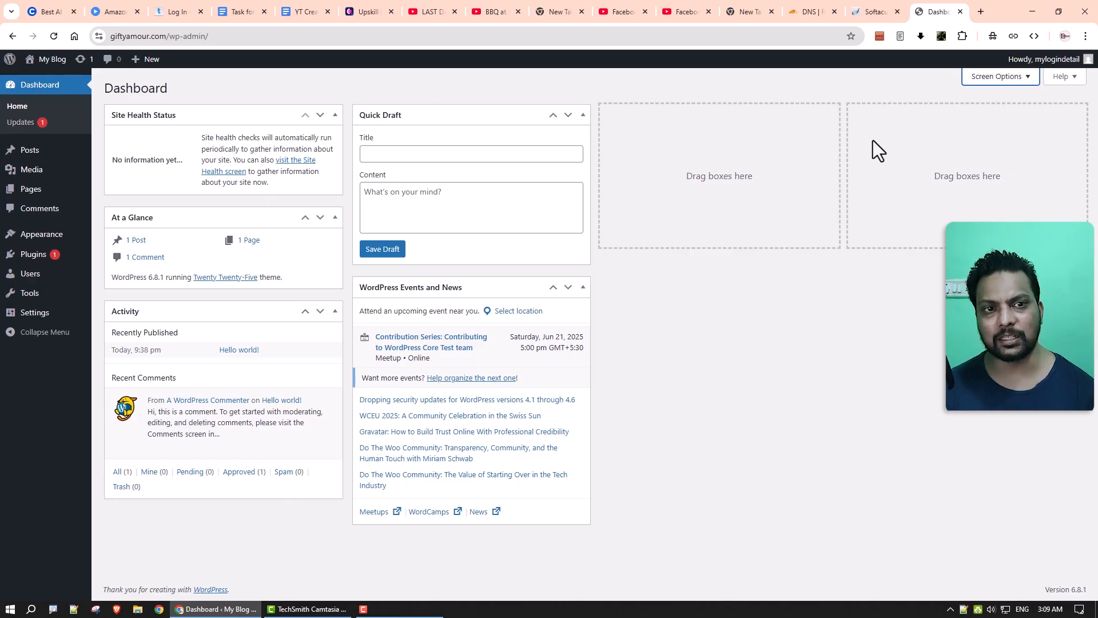
Hide Events and News, Quick Draft, Activity and Site Health Status; open Pages and Posts in background tabs.
left_click(1000, 74)
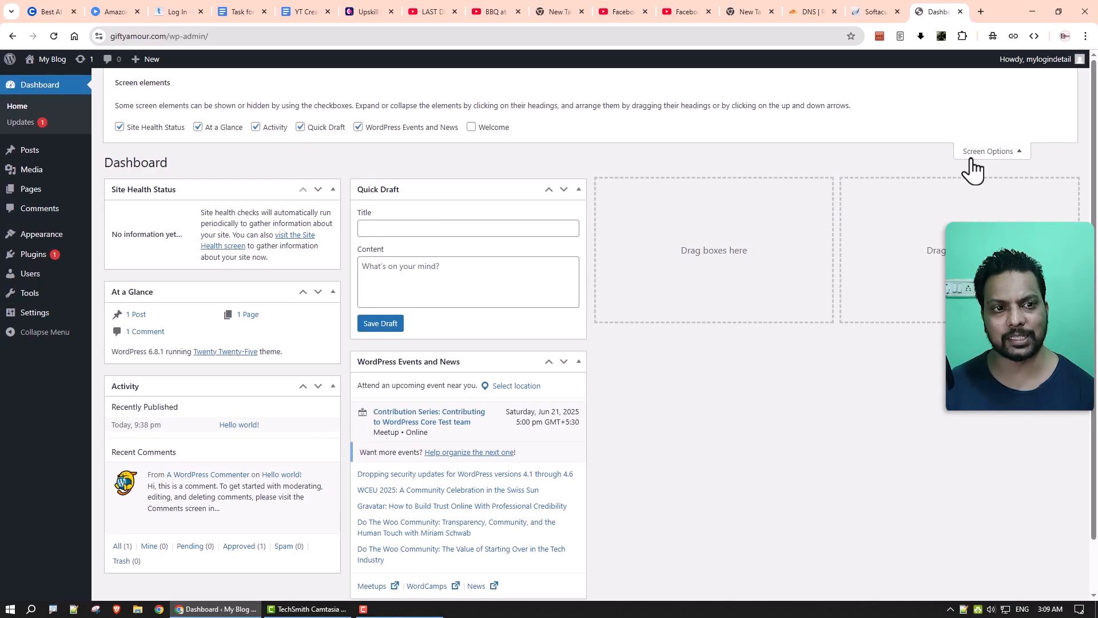
left_click(438, 131)
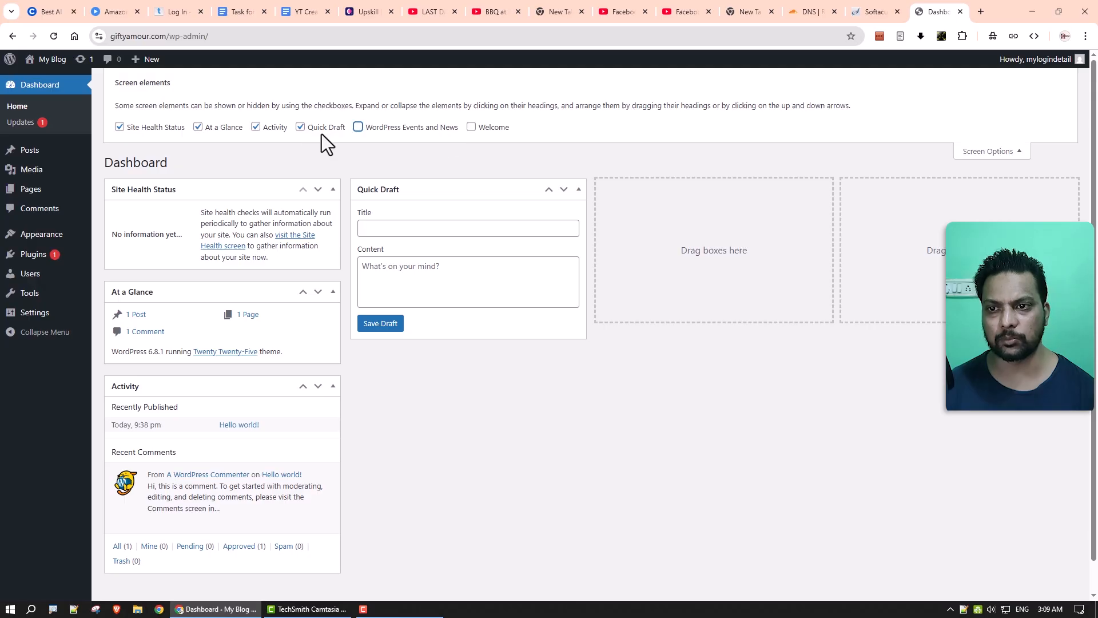
left_click(322, 130)
left_click(258, 129)
left_click(119, 127)
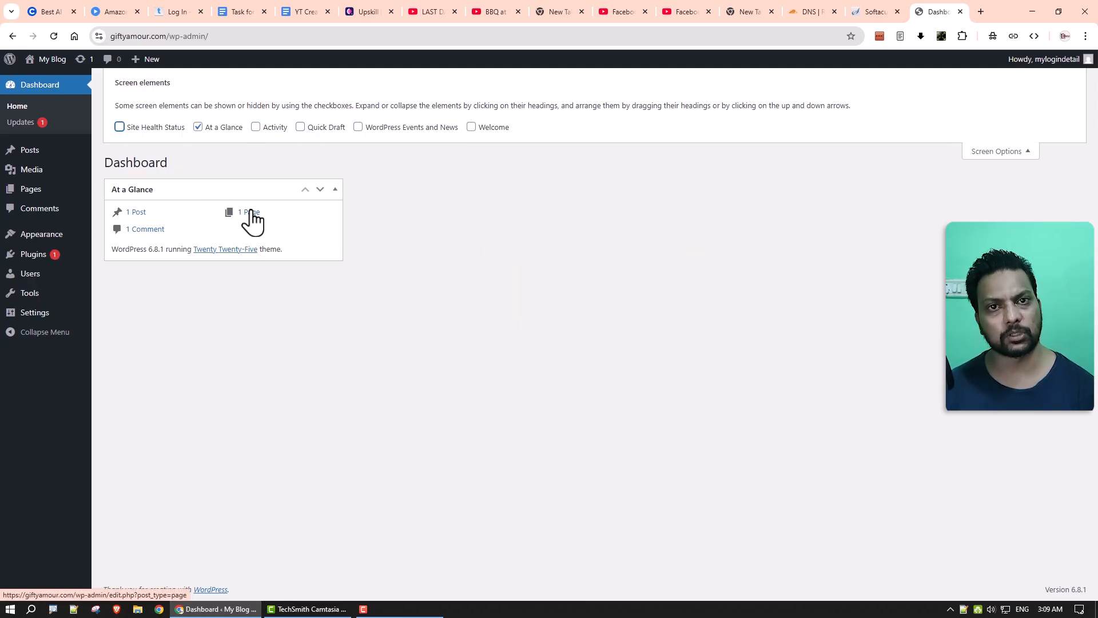
left_click(998, 152)
middle_click(247, 138)
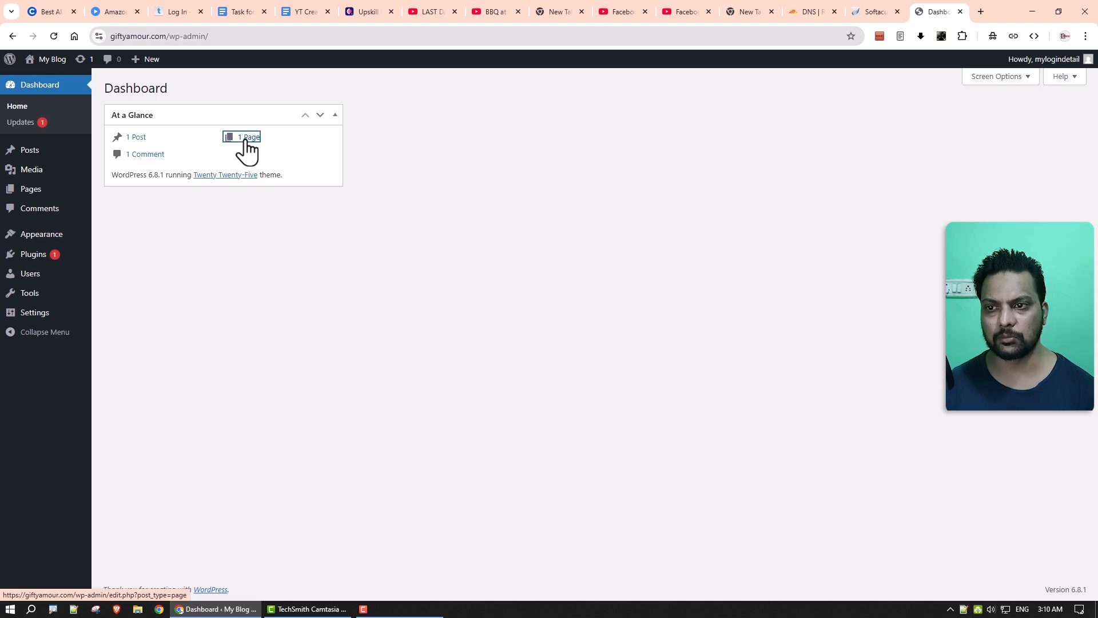
middle_click(136, 137)
Trash the Privacy Policy and Sample Page pages, then empty the Trash.
key("ctrl+w")
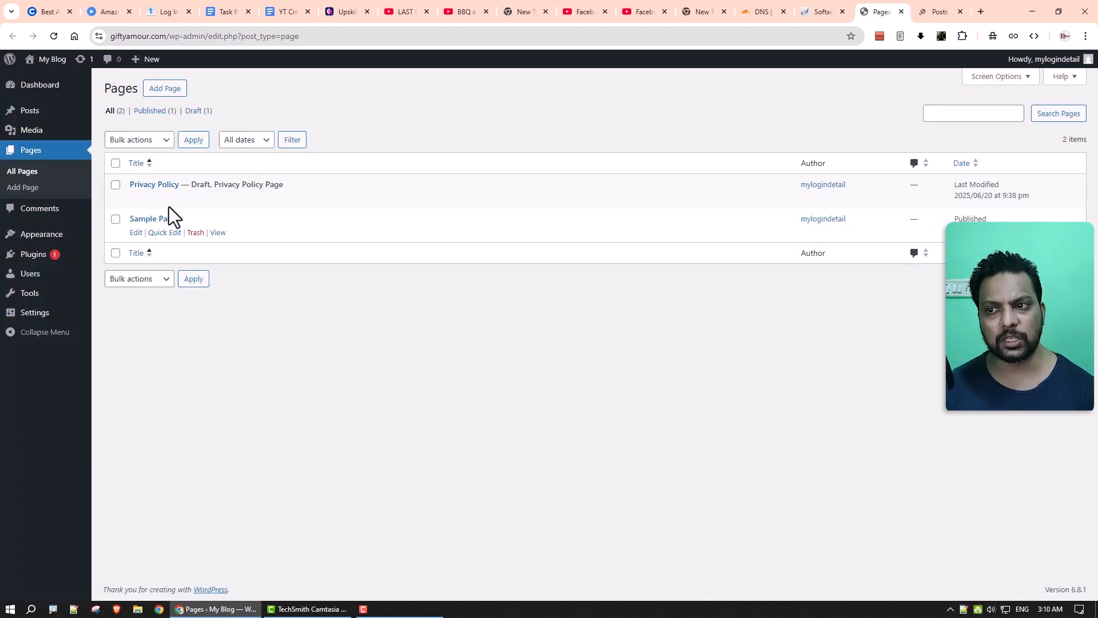
left_click(195, 198)
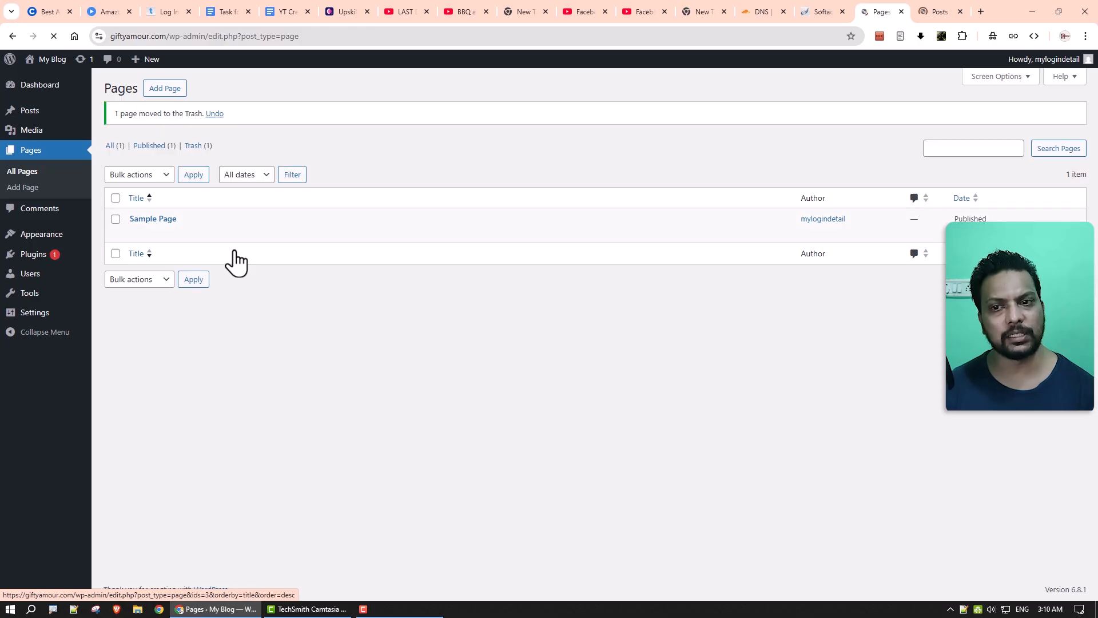
left_click(196, 233)
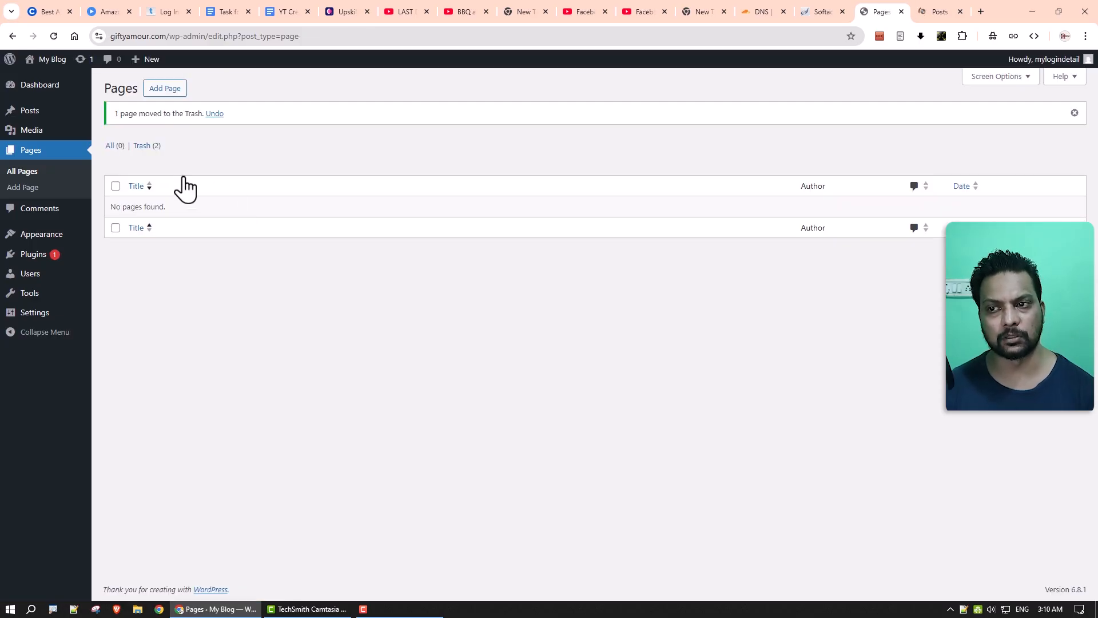
left_click(146, 150)
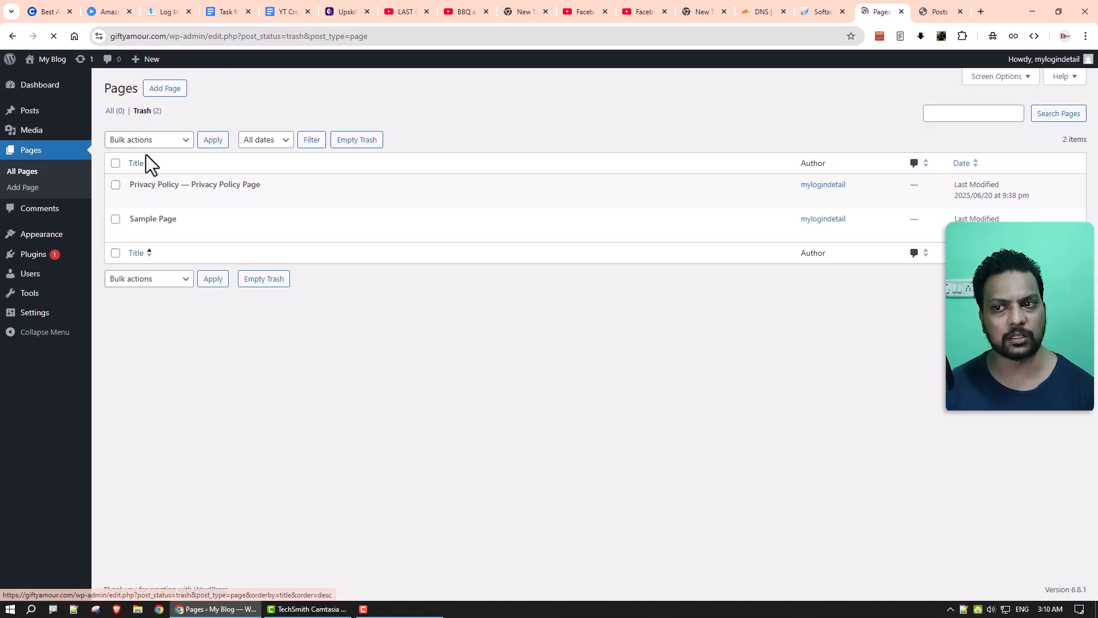
left_click(346, 144)
Trash the Hello world! post, empty the Trash, then go to the Plugins list.
key("ctrl+w")
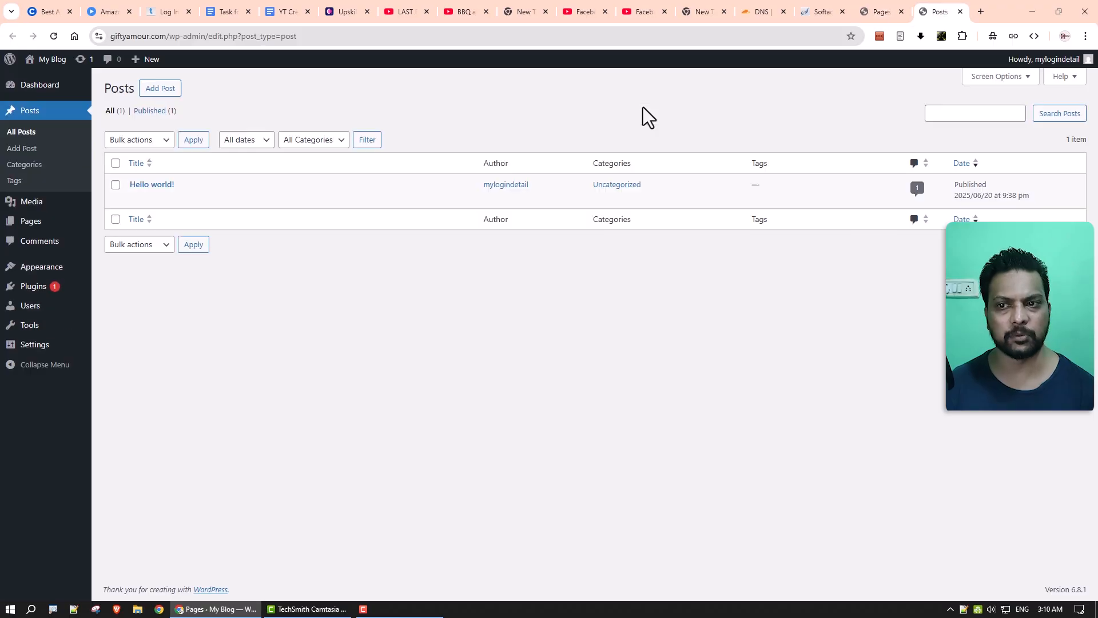
left_click(195, 199)
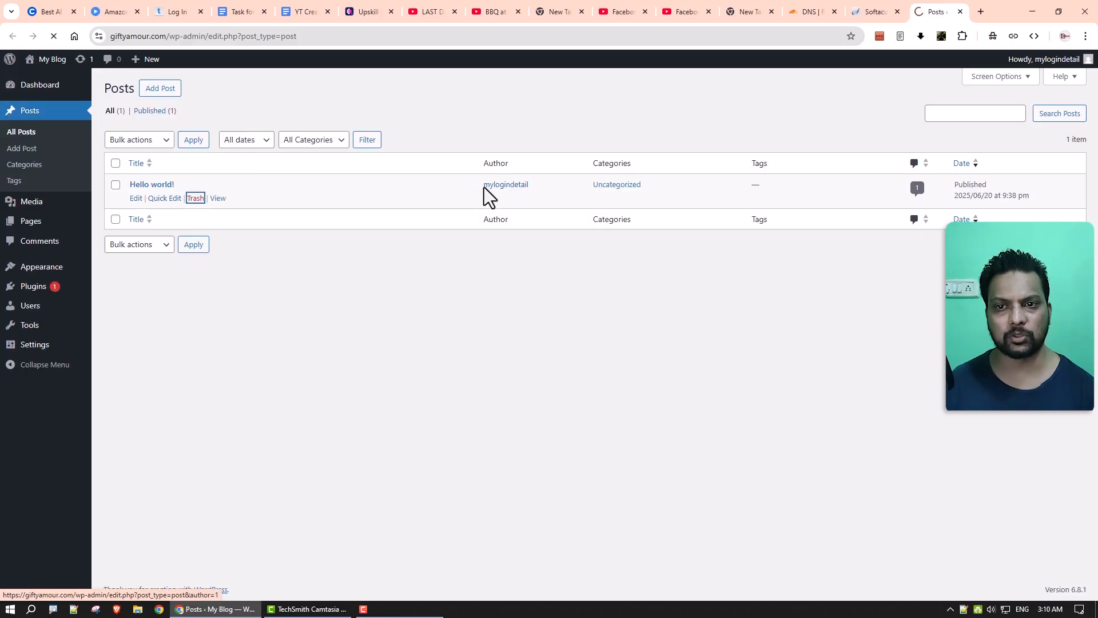
left_click(155, 147)
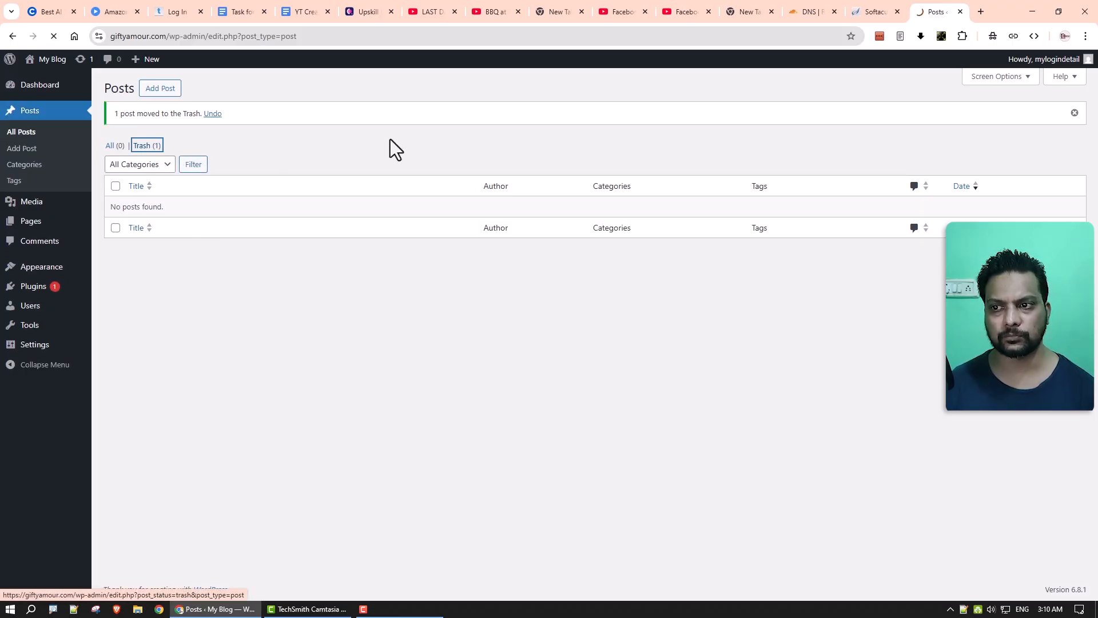
left_click(413, 143)
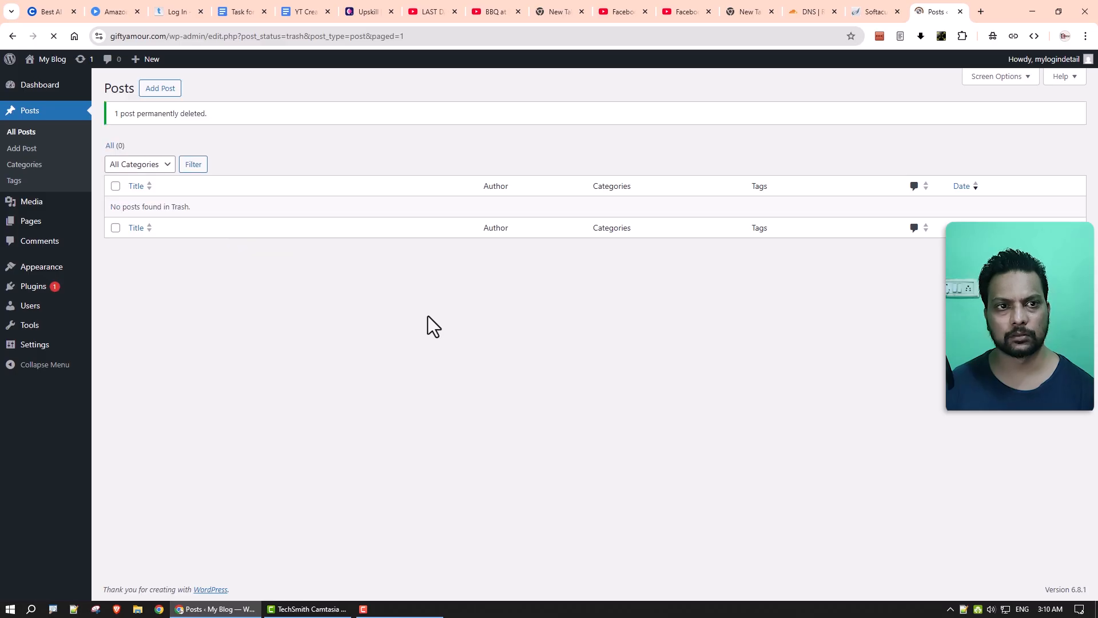
left_click(26, 287)
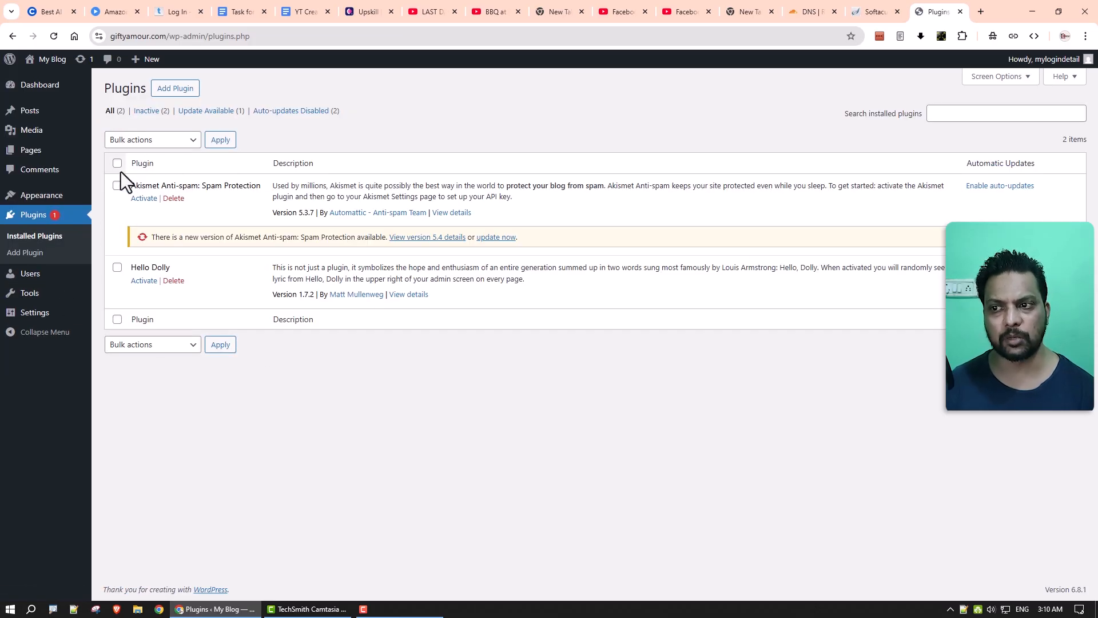
Bulk-delete the Akismet Anti-spam and Hello Dolly plugins, then go to Appearance > Themes.
left_click(149, 144)
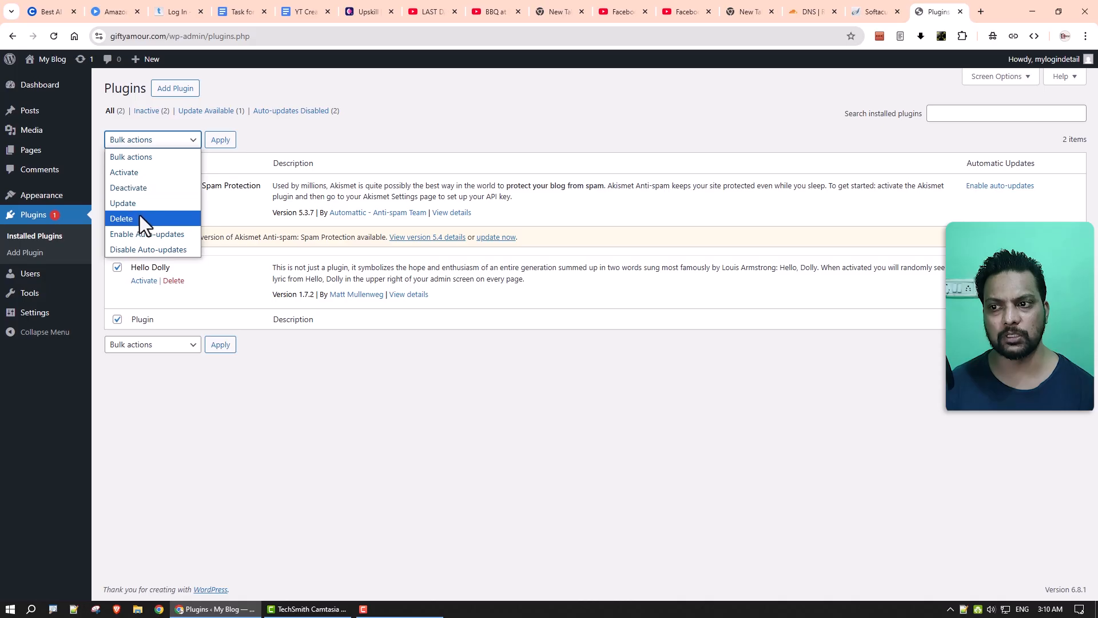
left_click(140, 216)
left_click(223, 140)
left_click(602, 117)
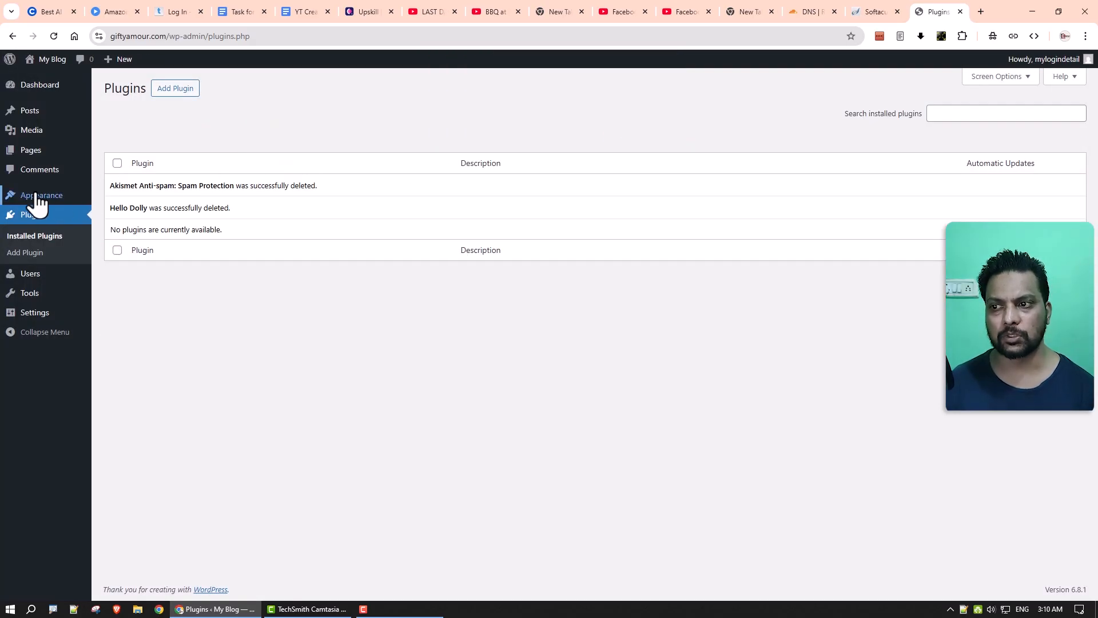
left_click(97, 198)
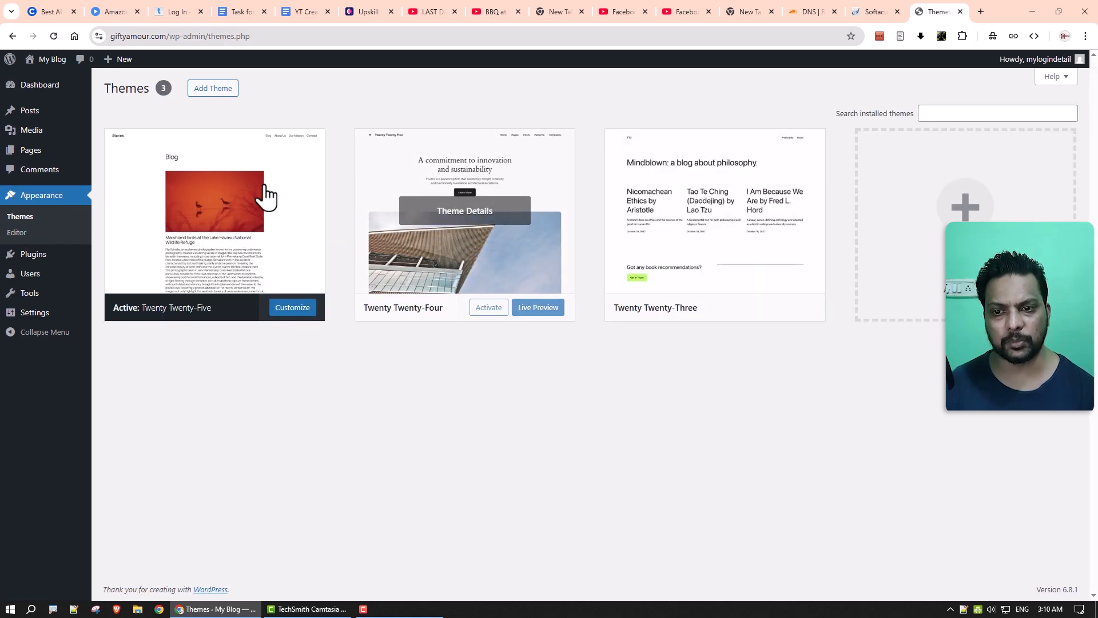
Install and activate the Astra theme, then dismiss its welcome banner and activation notice.
left_click(211, 92)
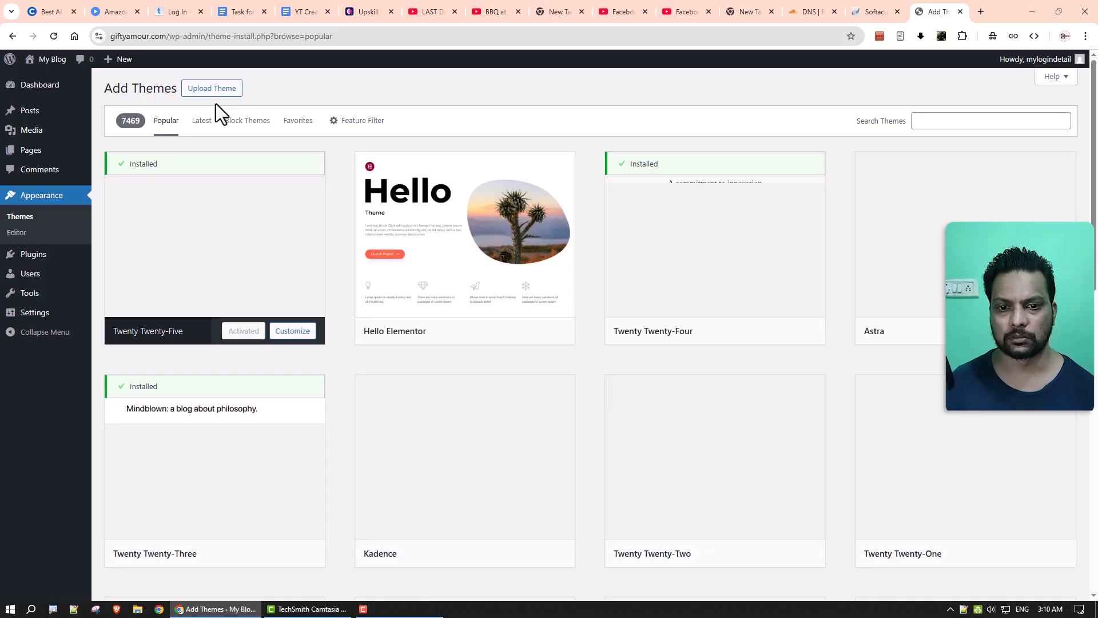
left_click(1007, 331)
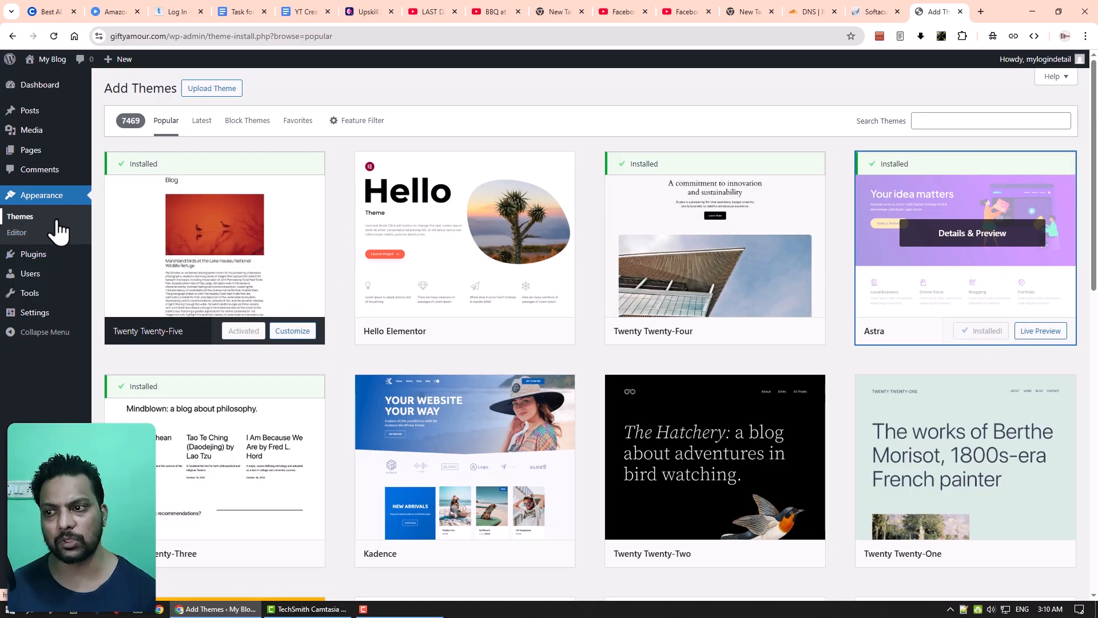
left_click(975, 336)
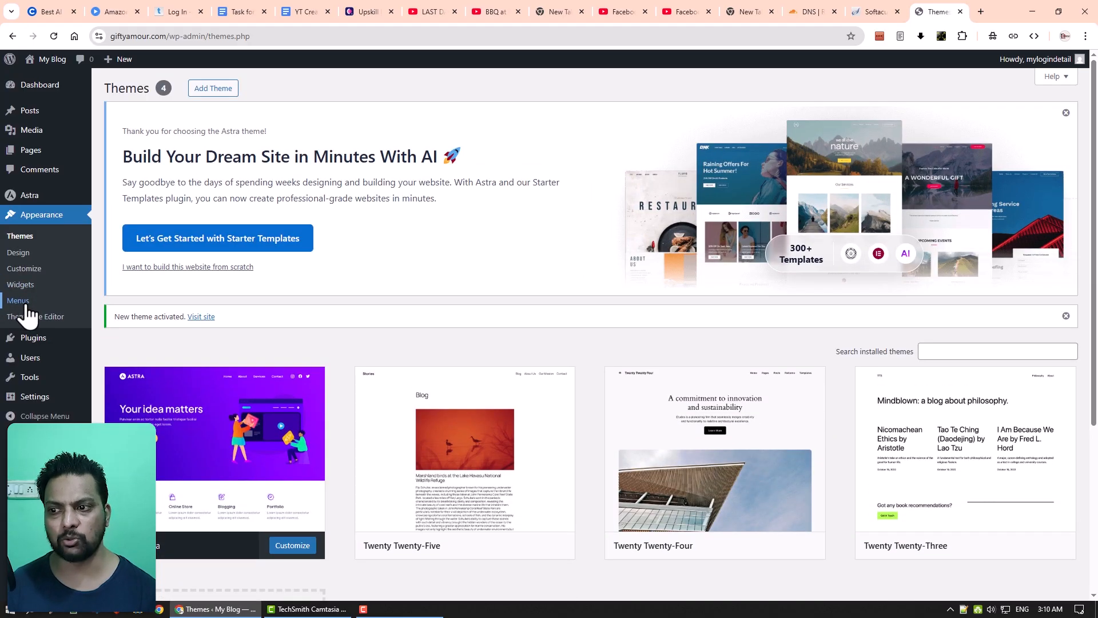
left_click(1066, 113)
left_click(1065, 114)
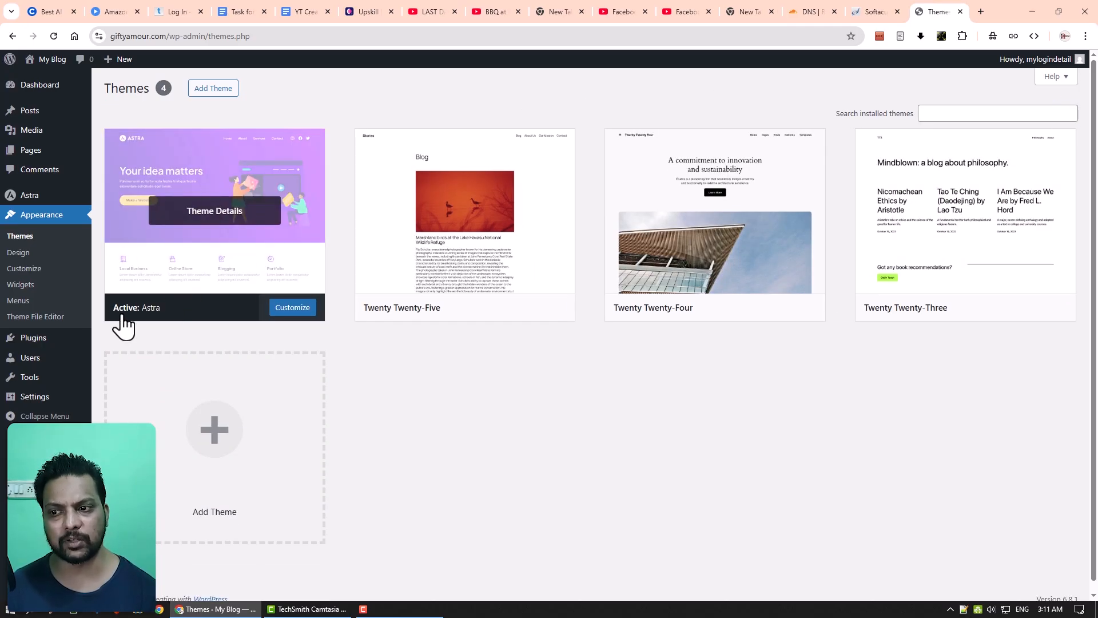
Delete the Twenty Twenty-Five and Twenty Twenty-Four themes.
left_click(463, 247)
left_click(615, 570)
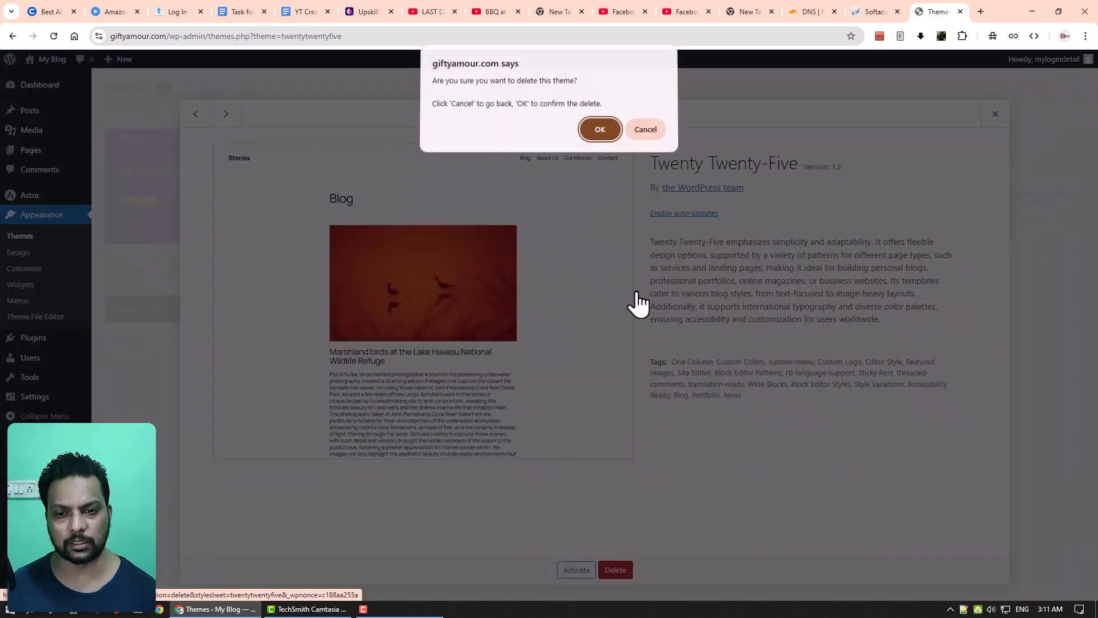
left_click(603, 132)
left_click(549, 252)
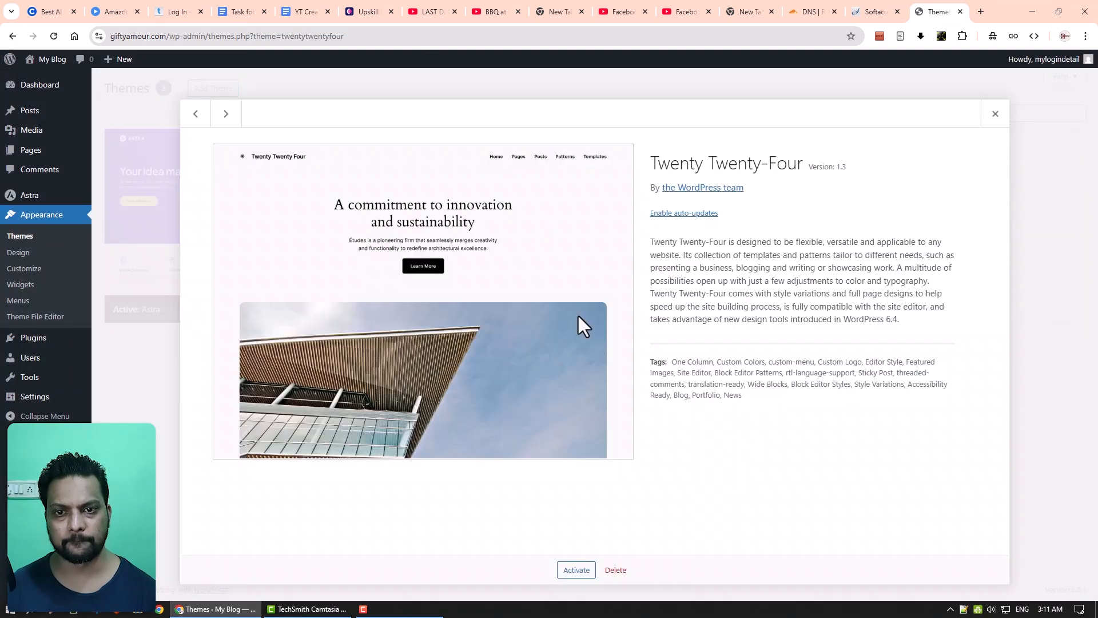
left_click(624, 570)
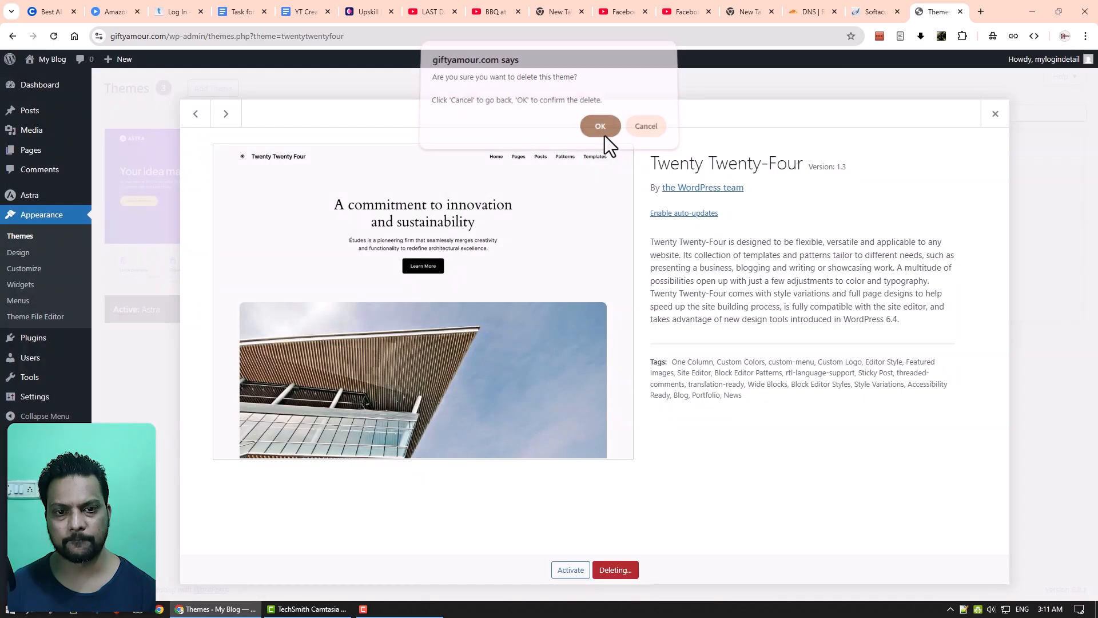
left_click(605, 136)
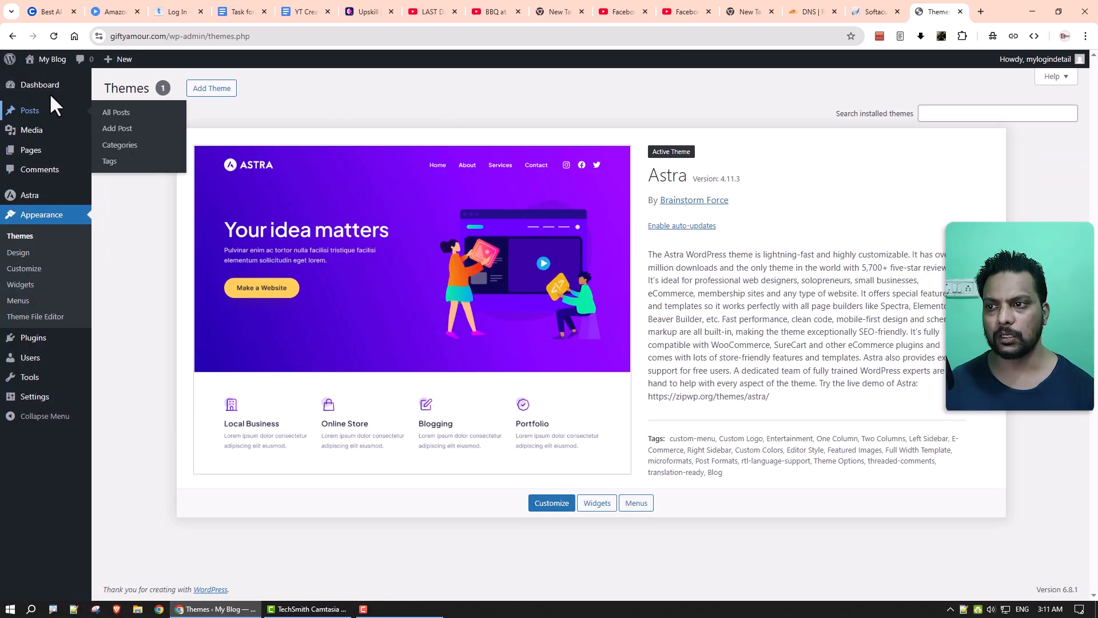
Return to the Dashboard, where At a Glance reports WordPress 6.8.1 with Astra.
left_click(44, 91)
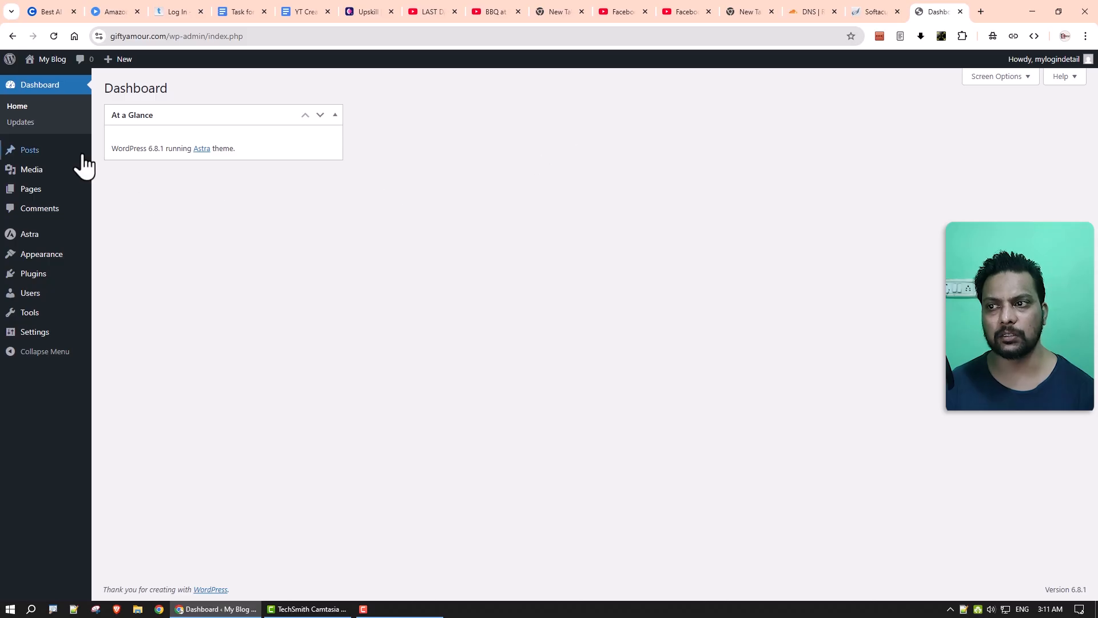
mouse_move(37, 193)
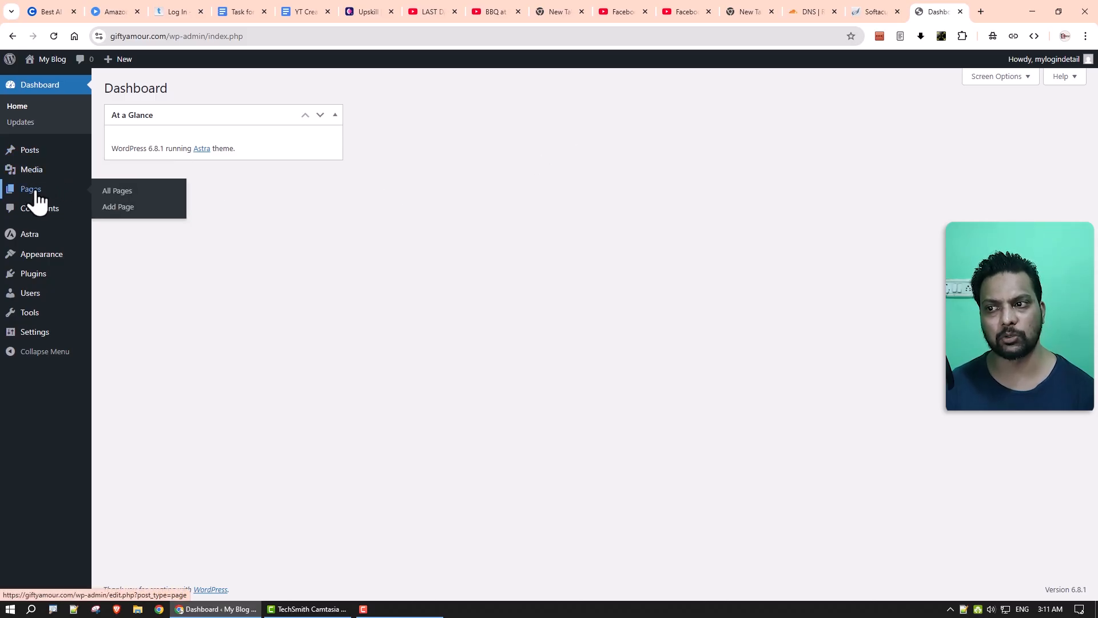
mouse_move(32, 283)
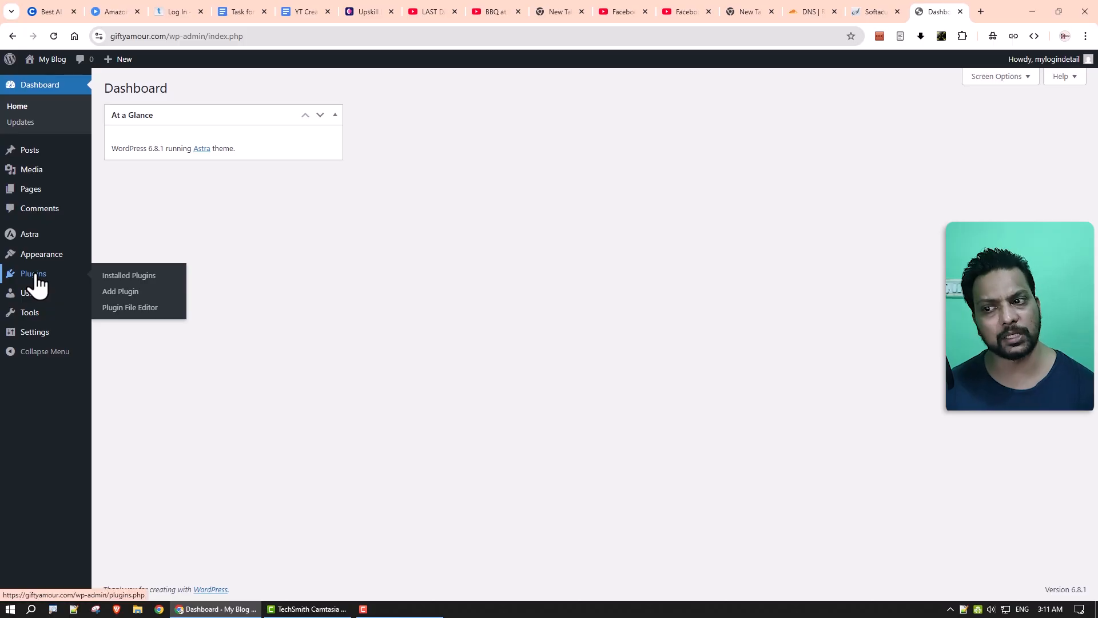
Find Classic Editor by searching 'class', install and activate it, then return to Add Plugins.
left_click(121, 294)
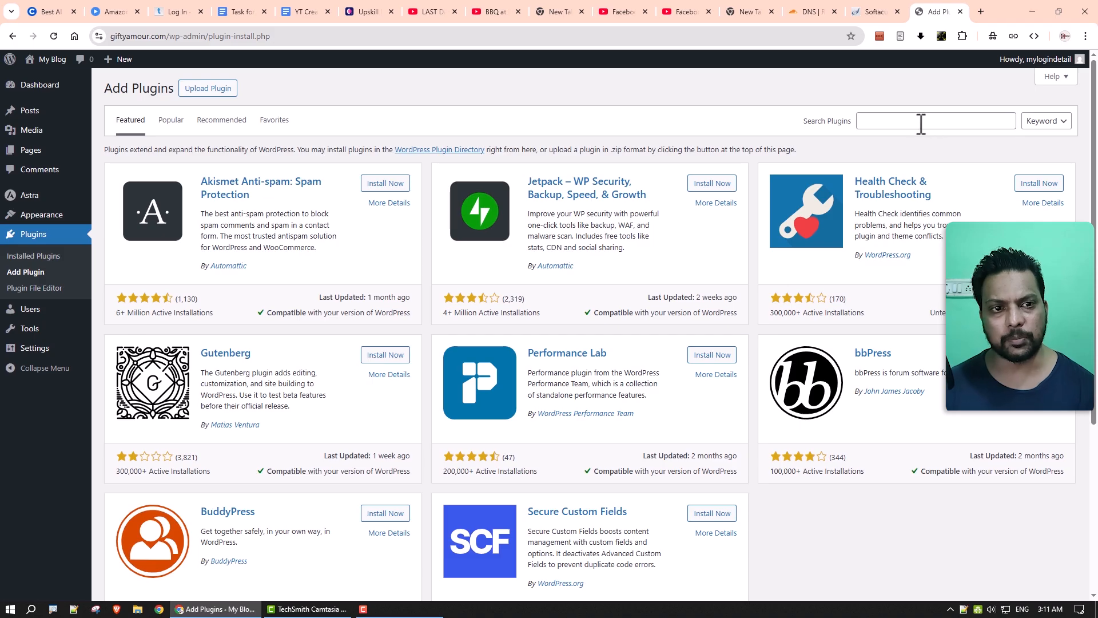
left_click(921, 123)
type("classic")
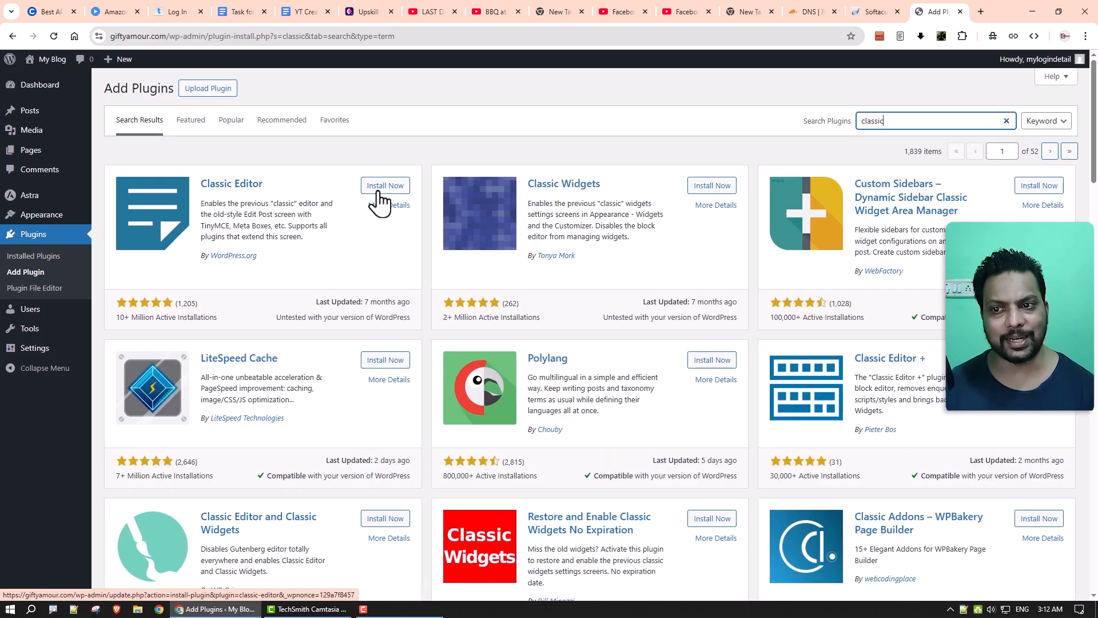
left_click(382, 189)
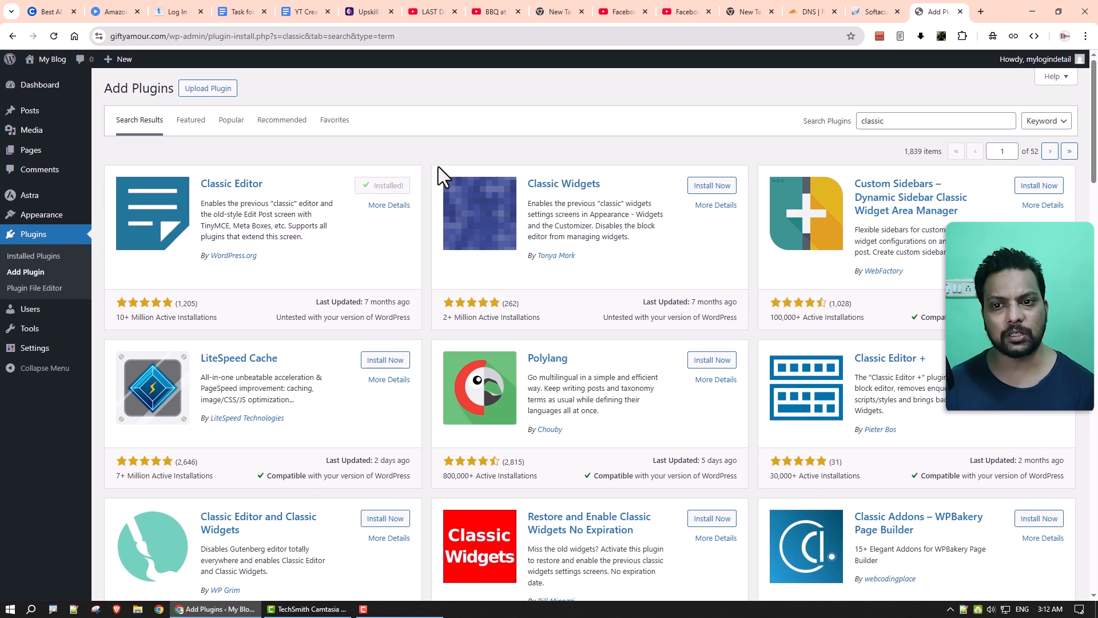
left_click(402, 187)
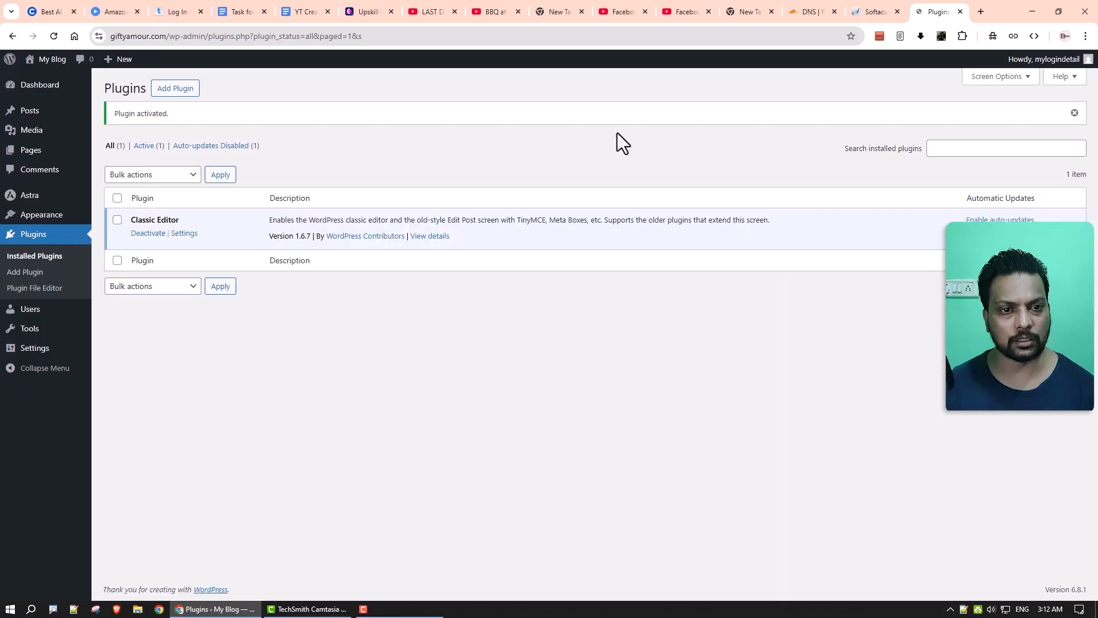
left_click(182, 91)
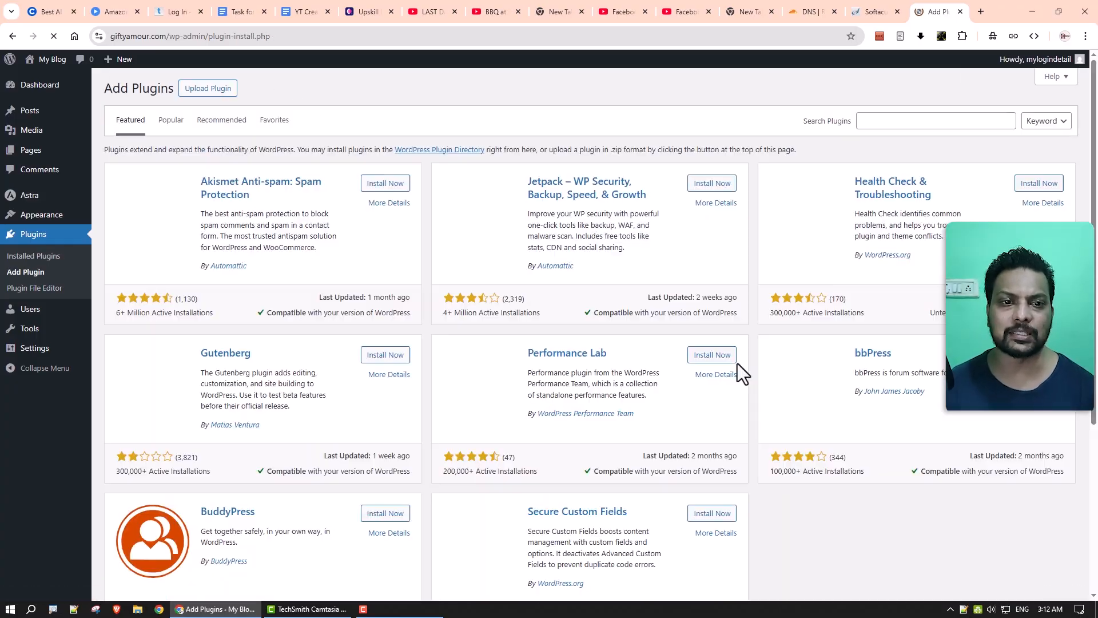
Search 'elementor', install and activate Elementor Website Builder, and view the Installed Plugins list.
left_click(876, 117)
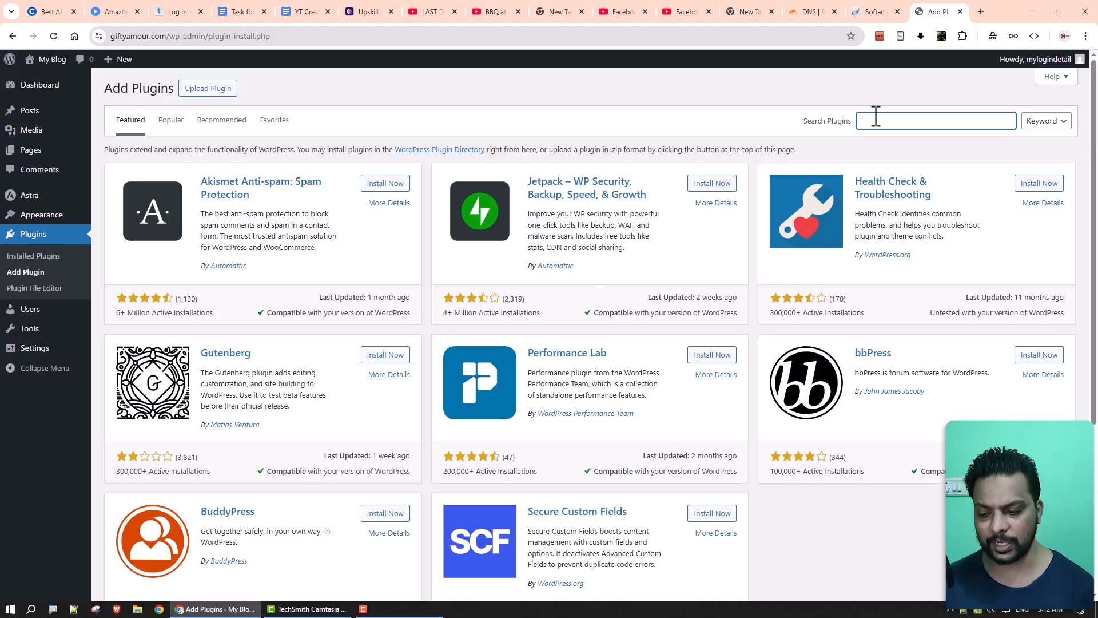
type("elemento")
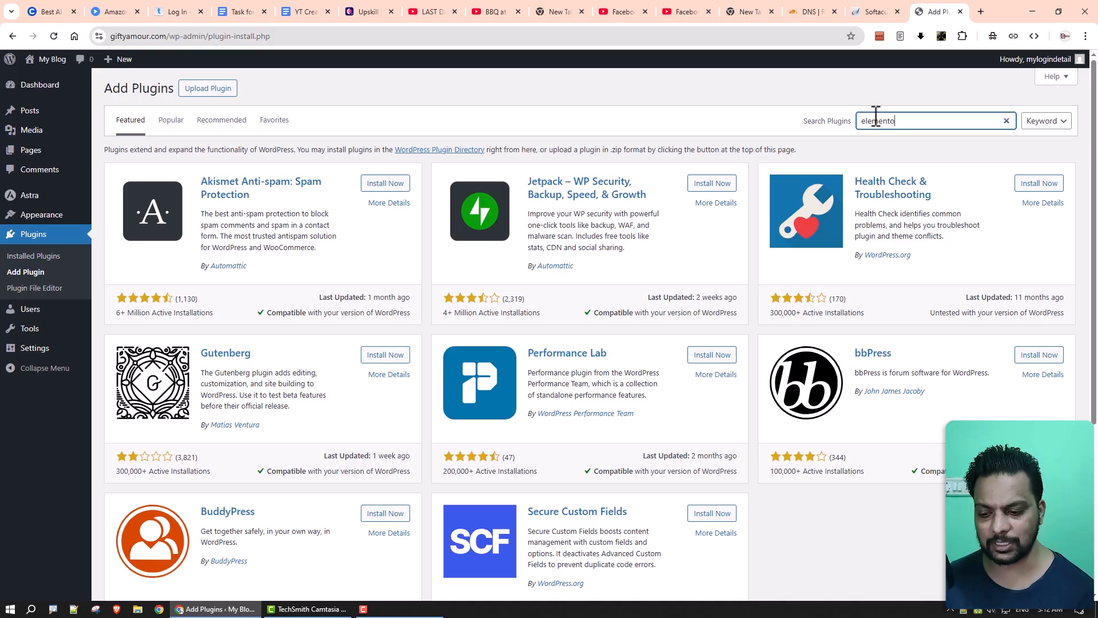
type("r")
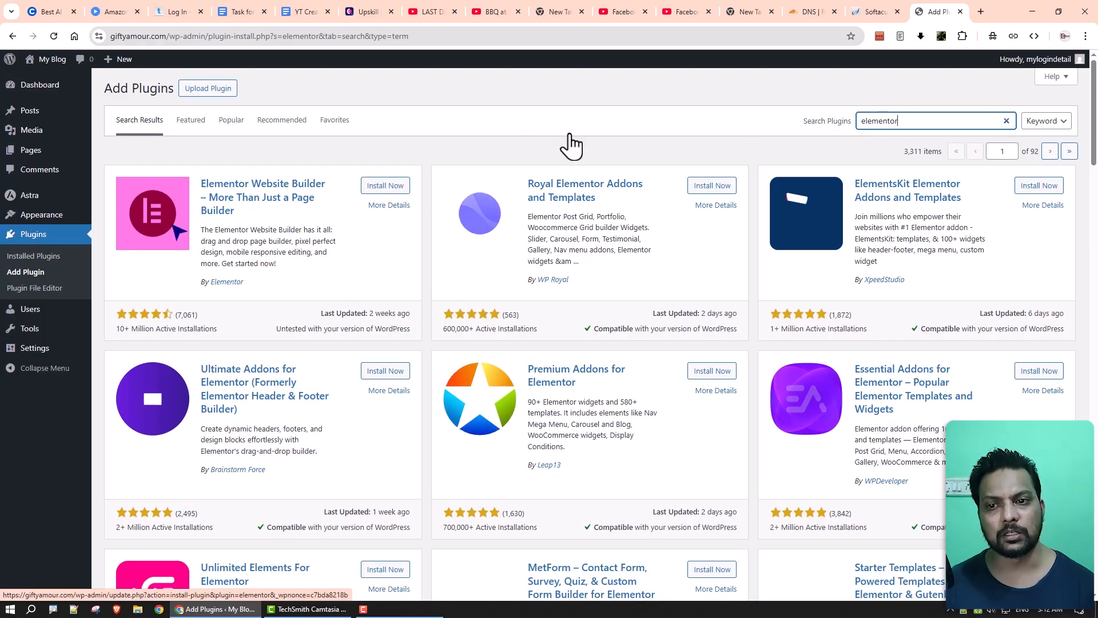
left_click(371, 186)
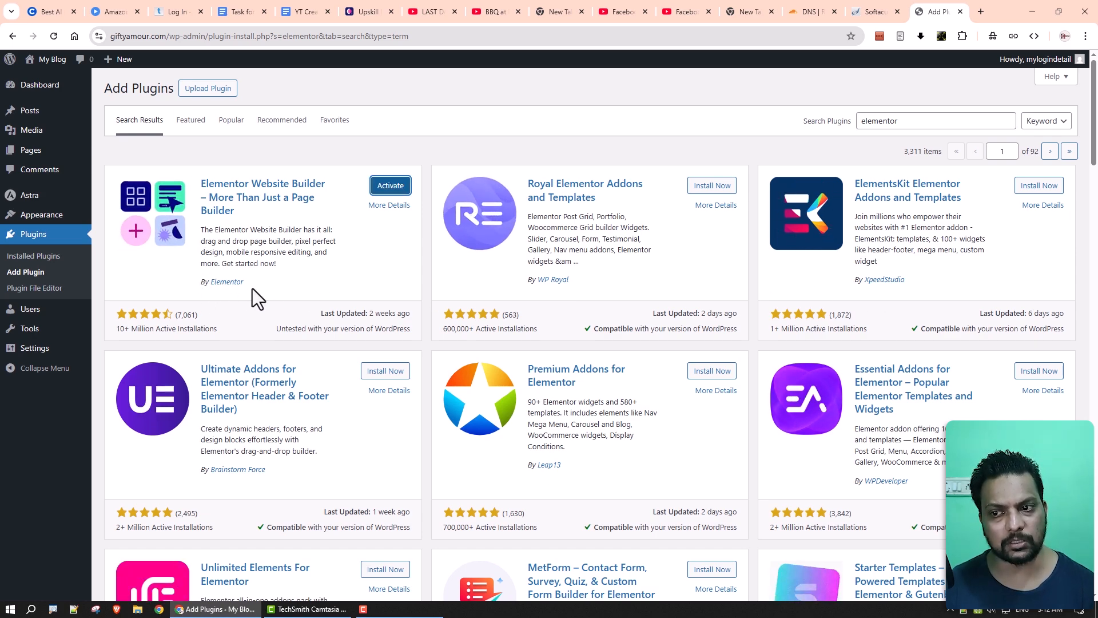
left_click(389, 192)
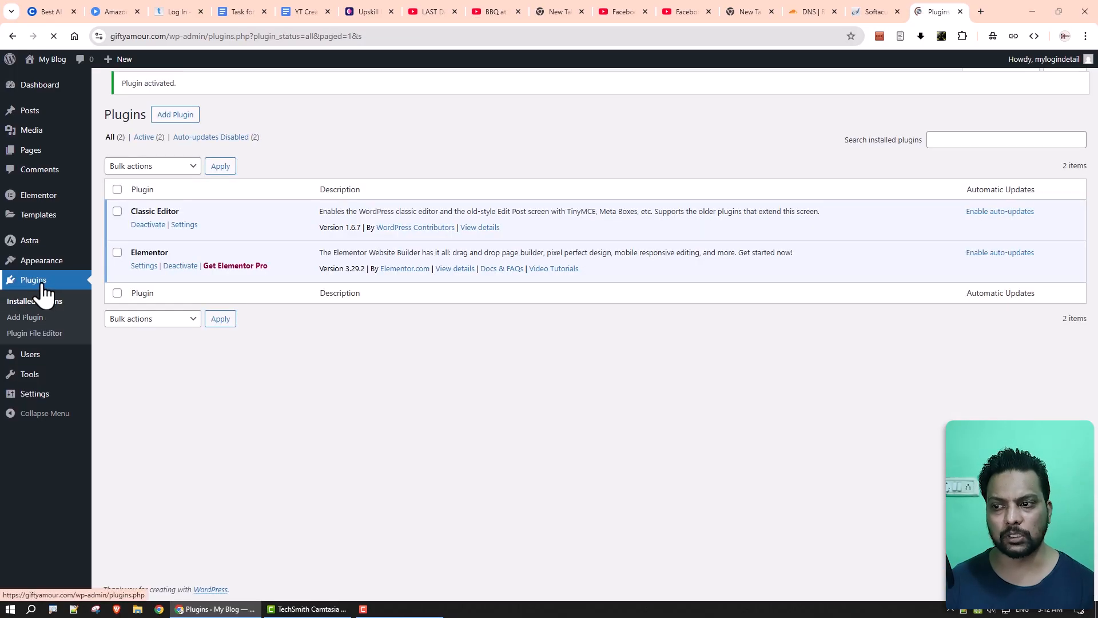
left_click(43, 285)
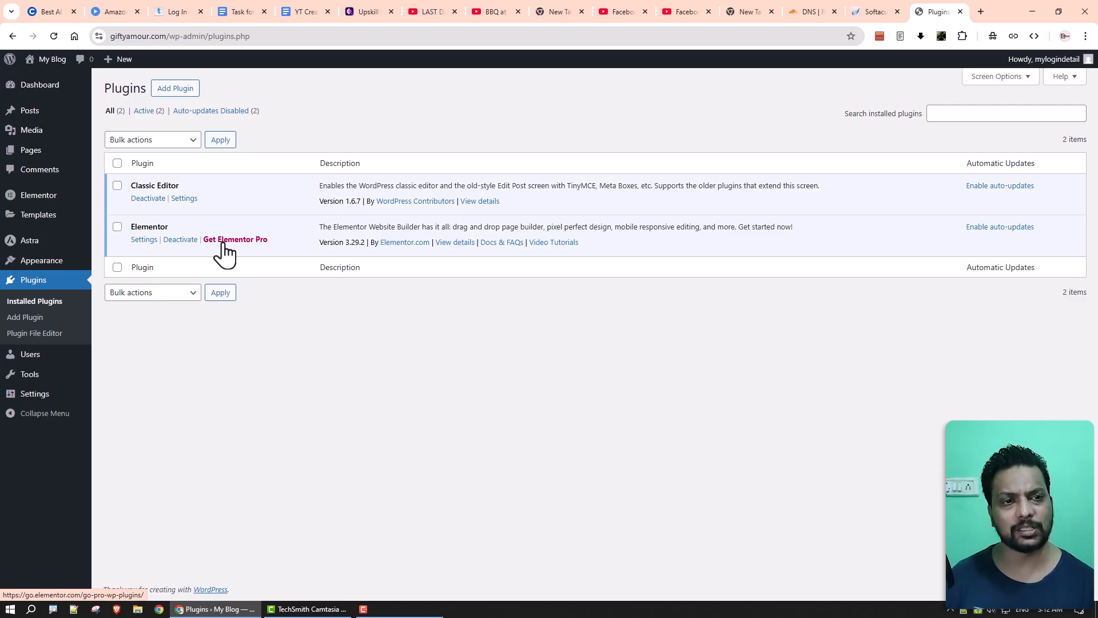
left_click(225, 253)
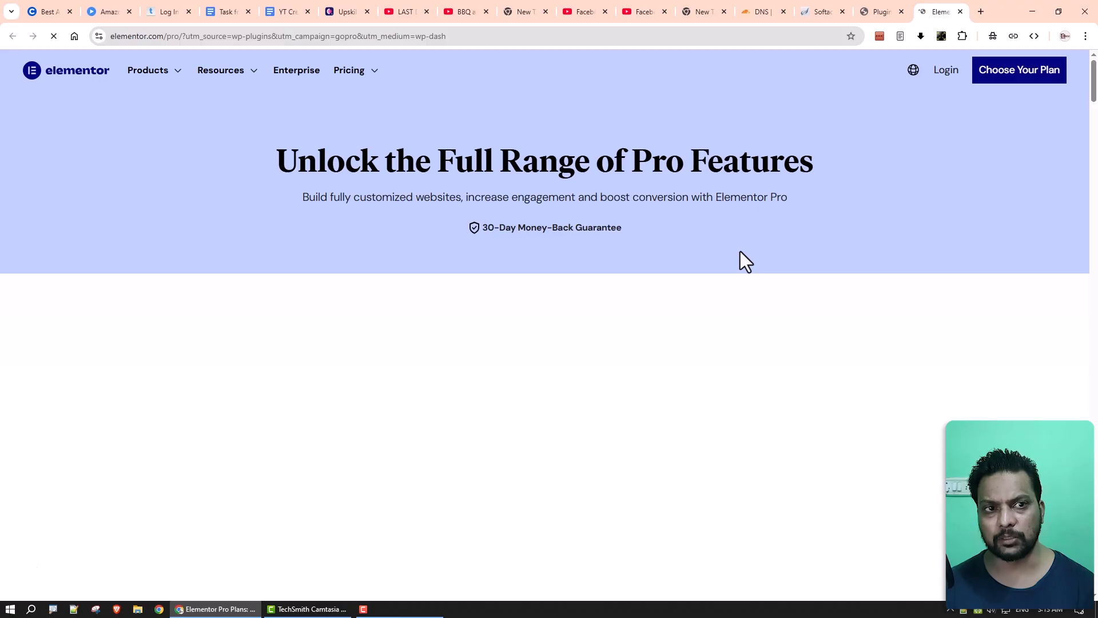
scroll(740, 252, "down", 3)
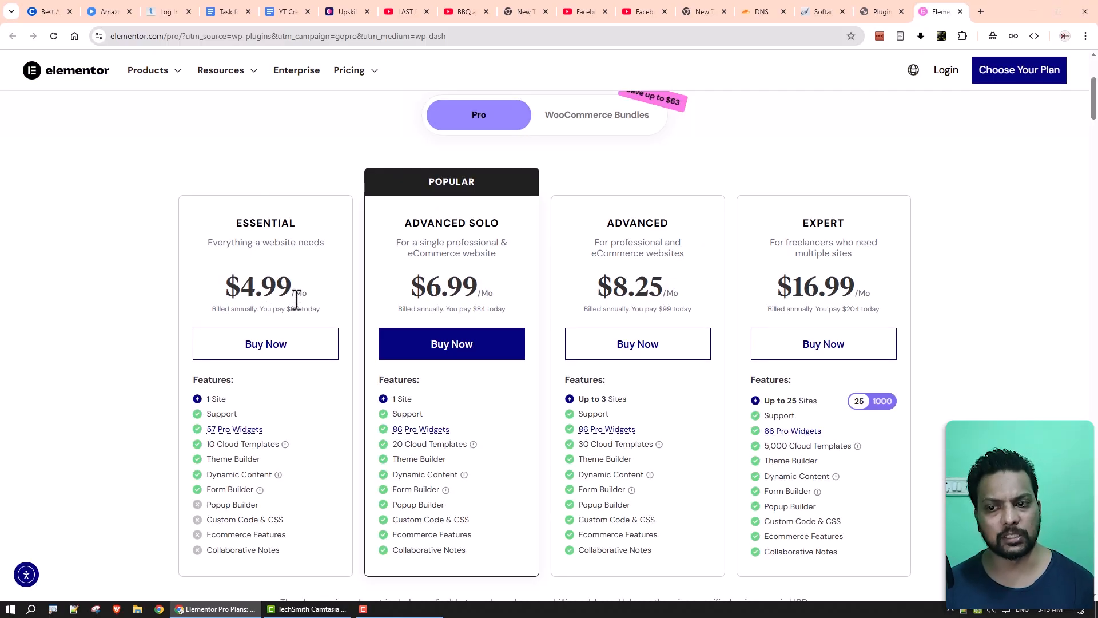
double_click(293, 309)
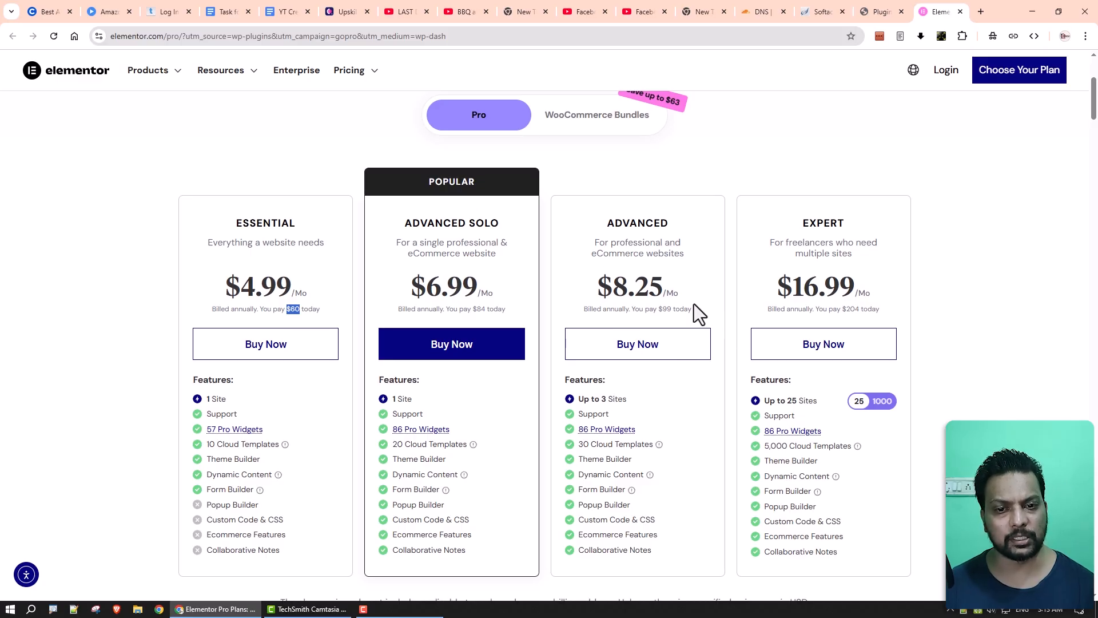
key("ctrl+w")
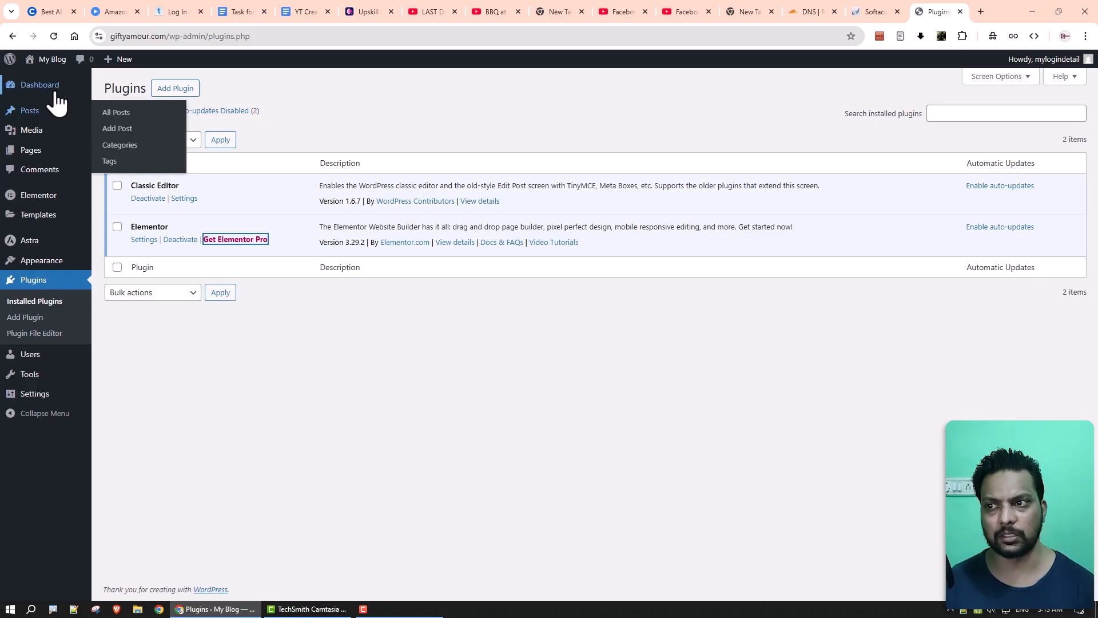
Uncheck Elementor Overview in the Dashboard's Screen Options so only At a Glance remains.
left_click(116, 102)
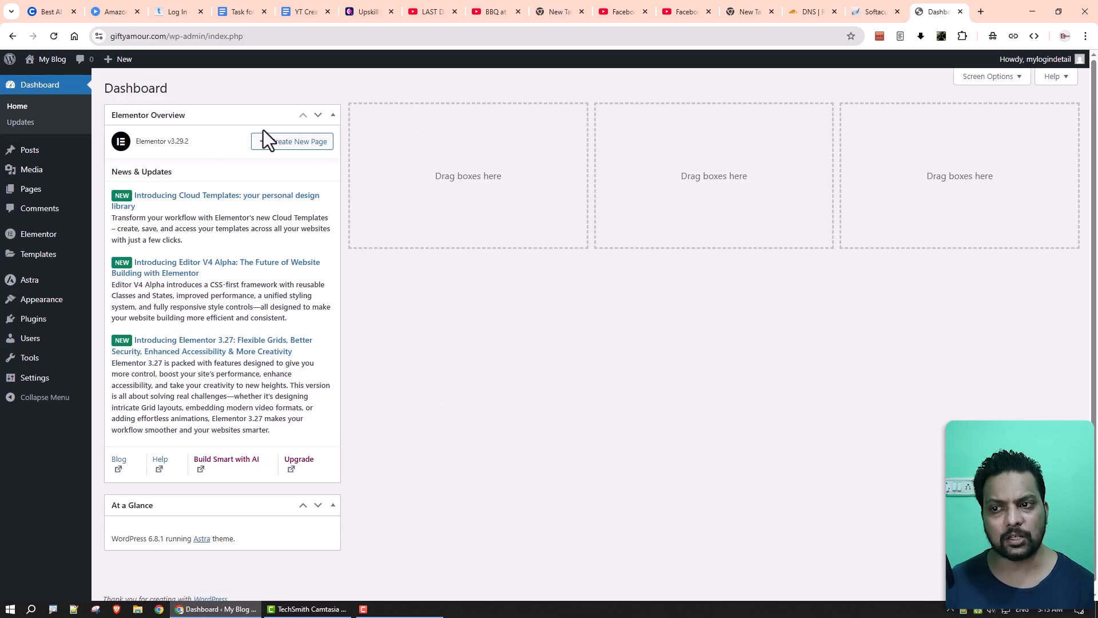
left_click(983, 77)
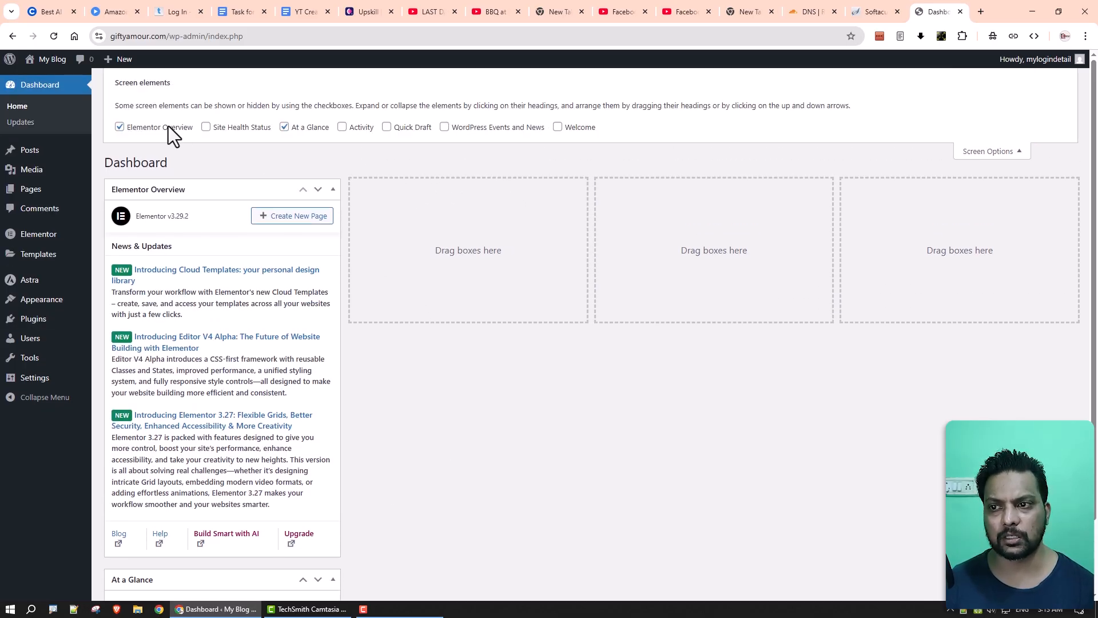
left_click(168, 127)
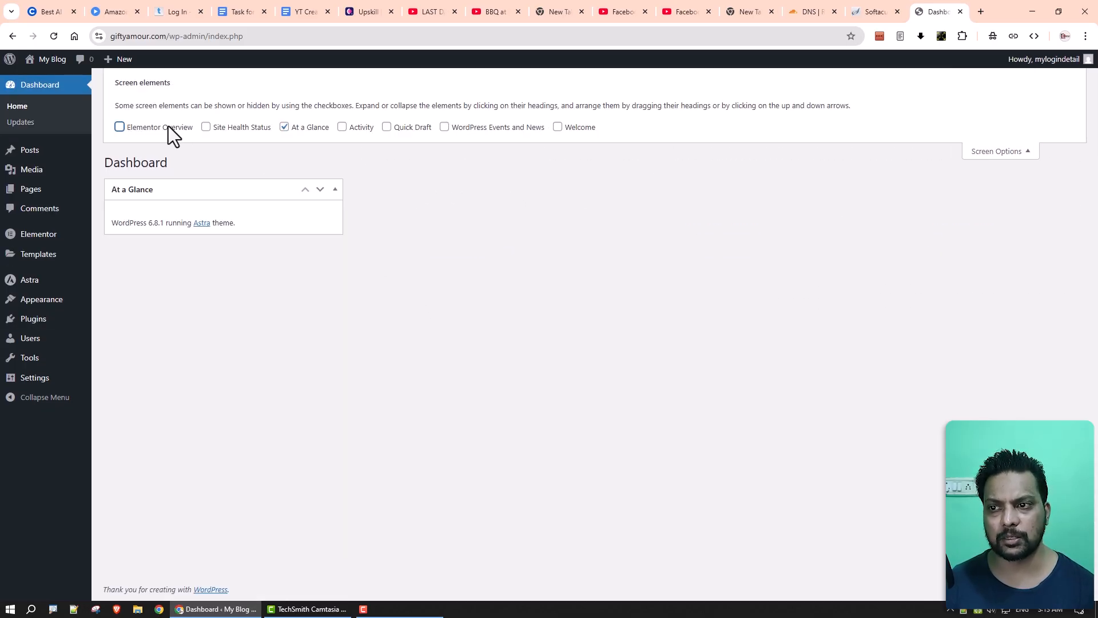
left_click(989, 152)
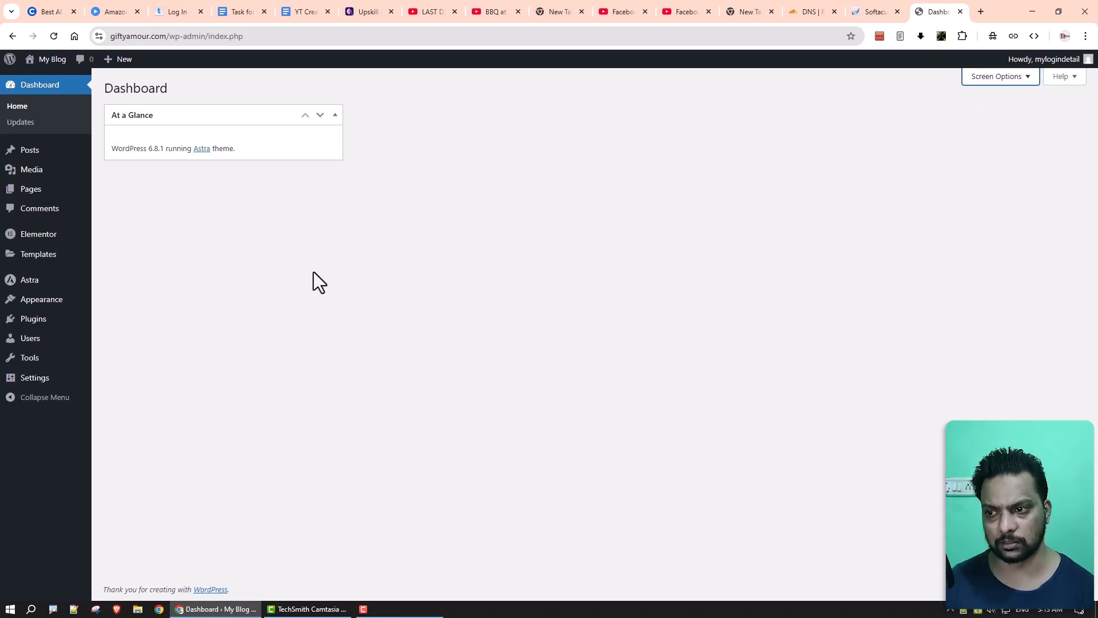
Preview the live site's empty Astra-themed front page.
mouse_move(29, 242)
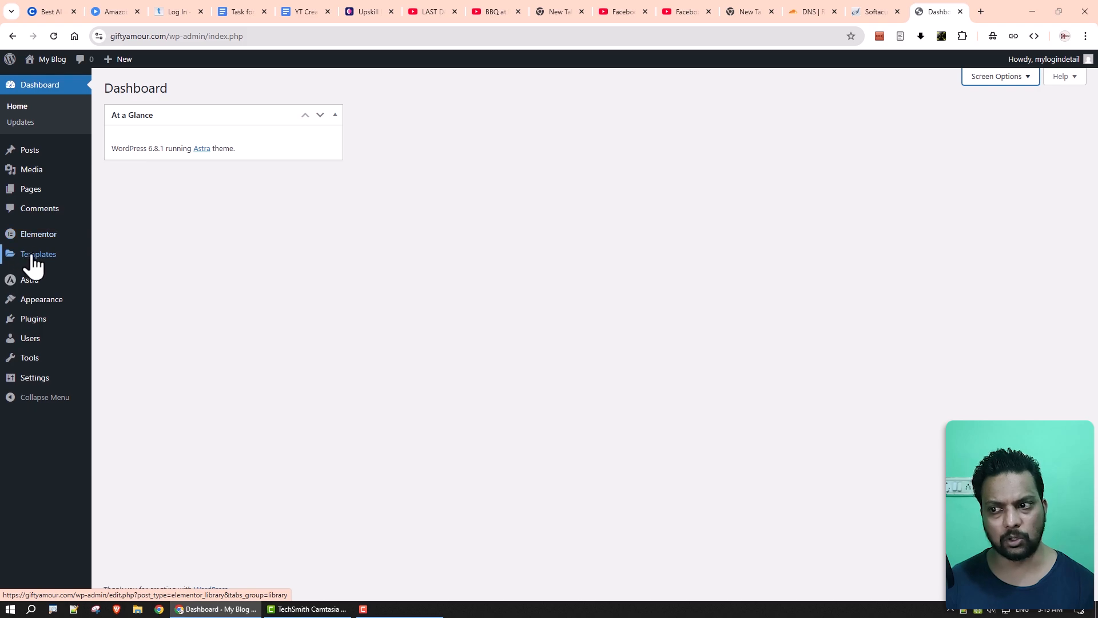
mouse_move(31, 266)
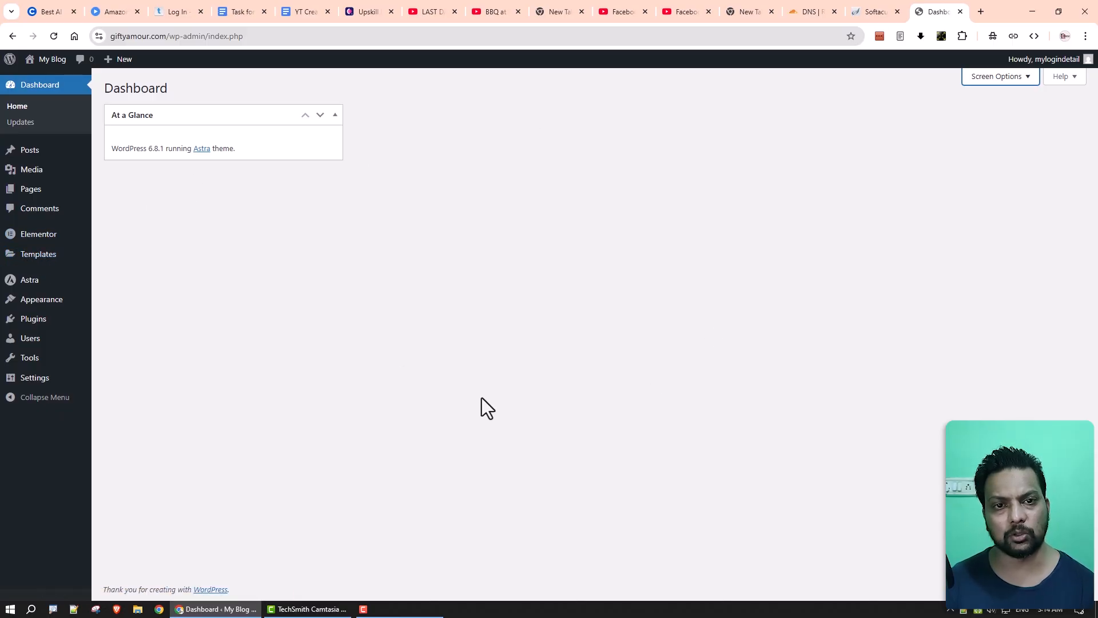
left_click(46, 67)
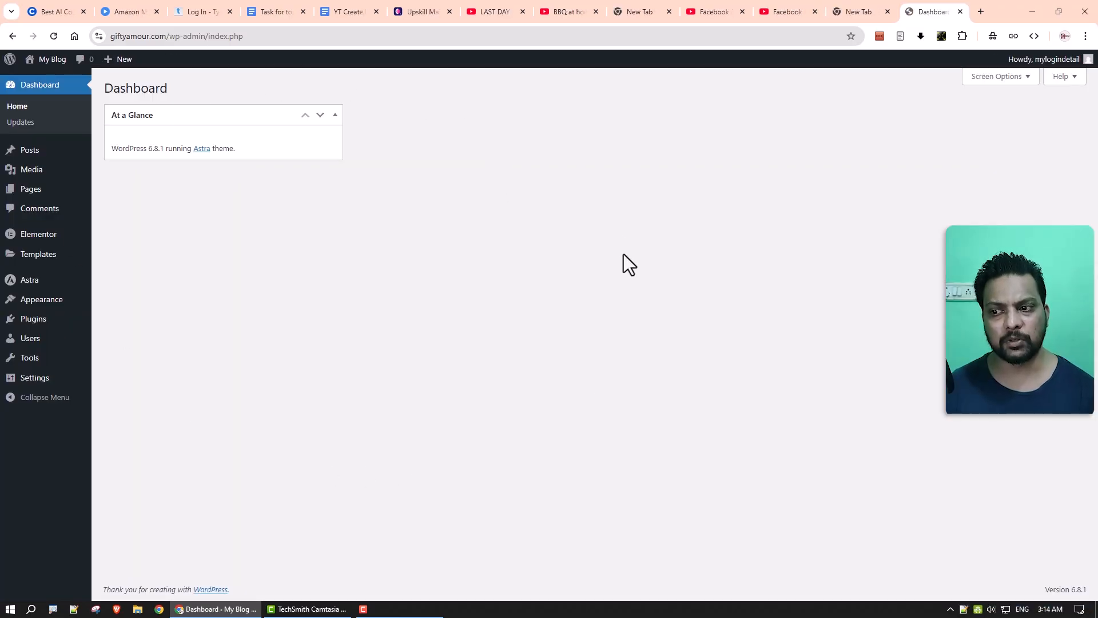
mouse_move(40, 388)
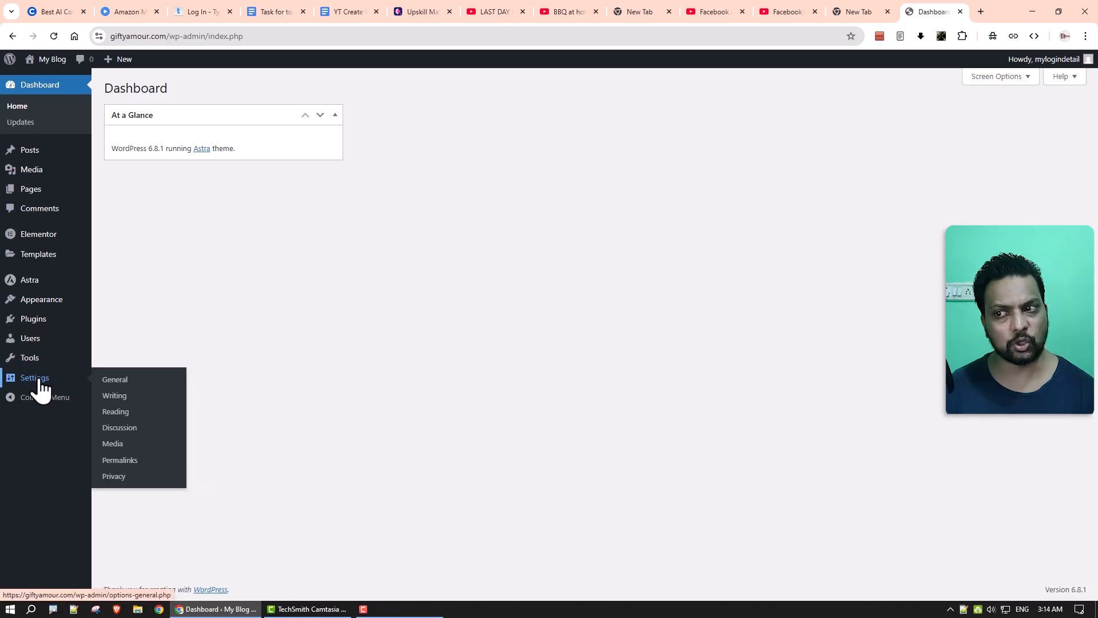